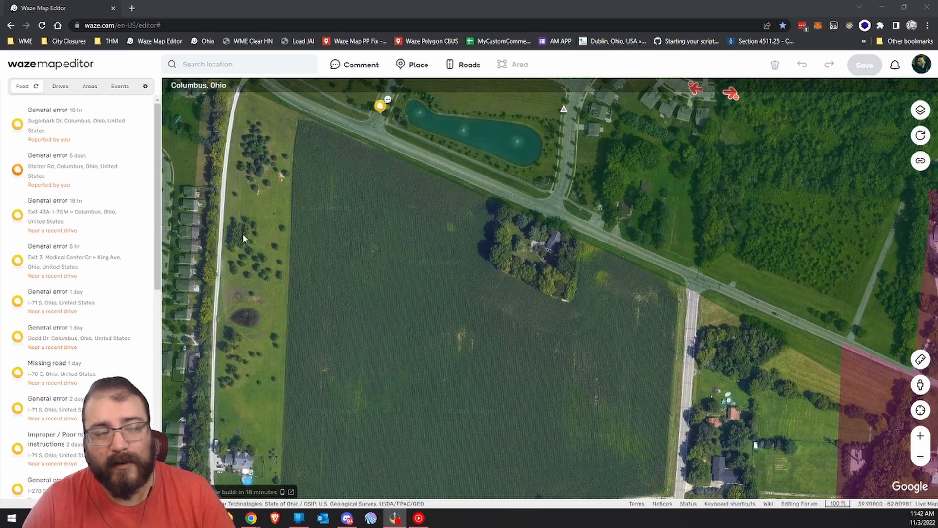
Step: Open the first self-reported general error in the feed, examine its update request and route, and close it
{"action": "left_click", "coordinate": [71, 132]}
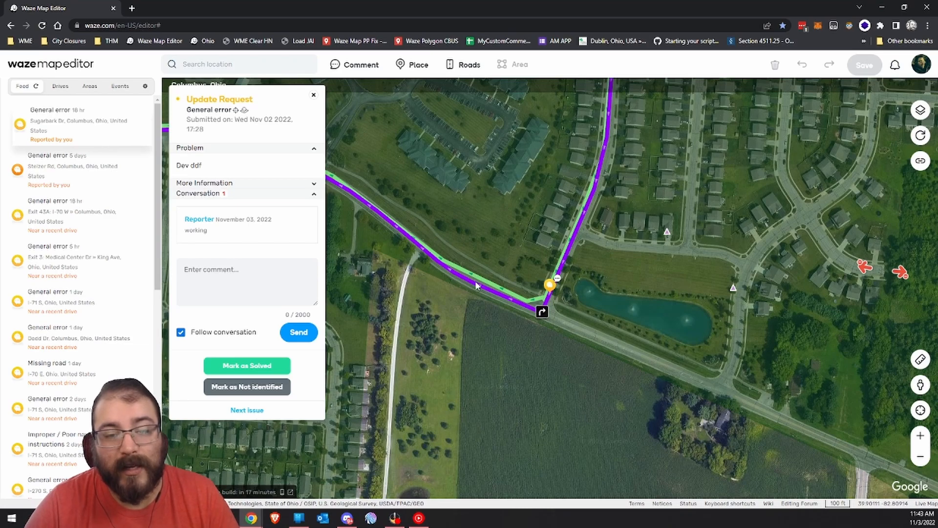
{"action": "triple_click", "coordinate": [308, 99]}
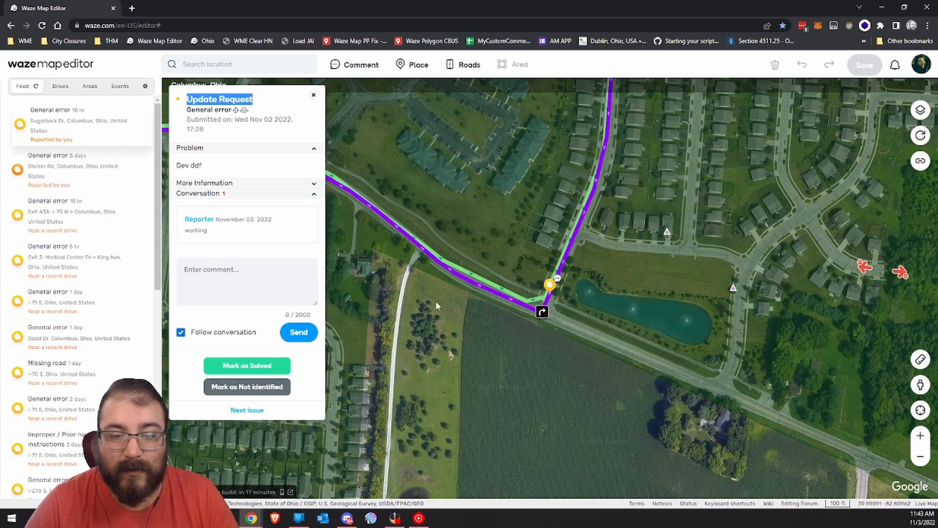
{"action": "left_click", "coordinate": [314, 95]}
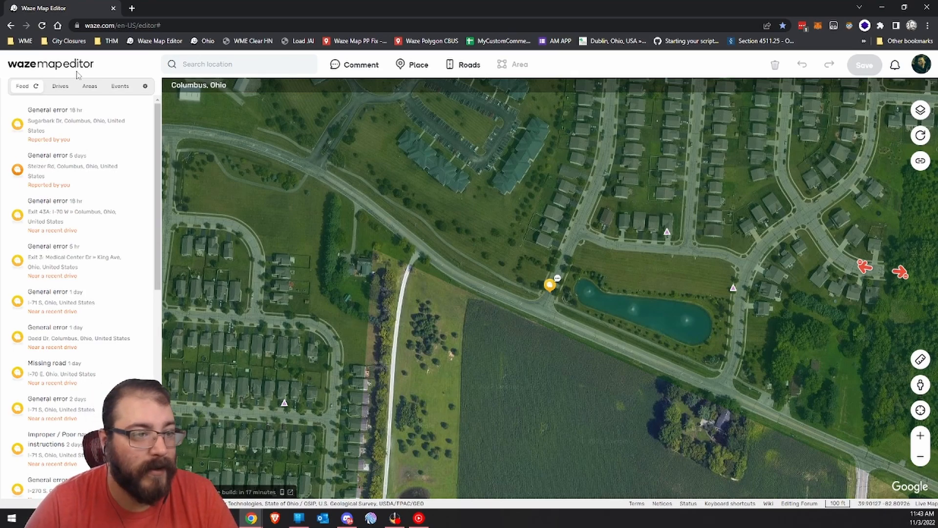
Step: Review the recorded drives, managed areas, events and advanced preferences one after another
{"action": "left_click", "coordinate": [56, 89]}
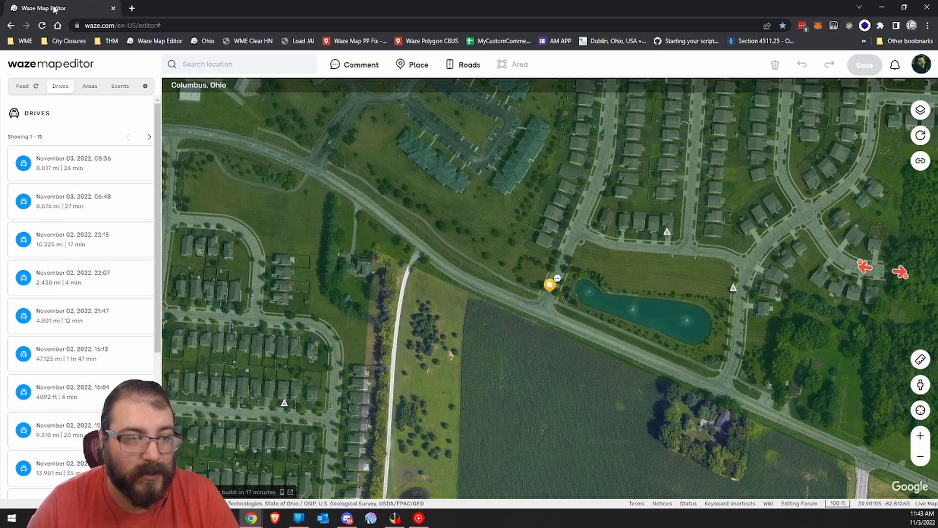
{"action": "left_click", "coordinate": [90, 86]}
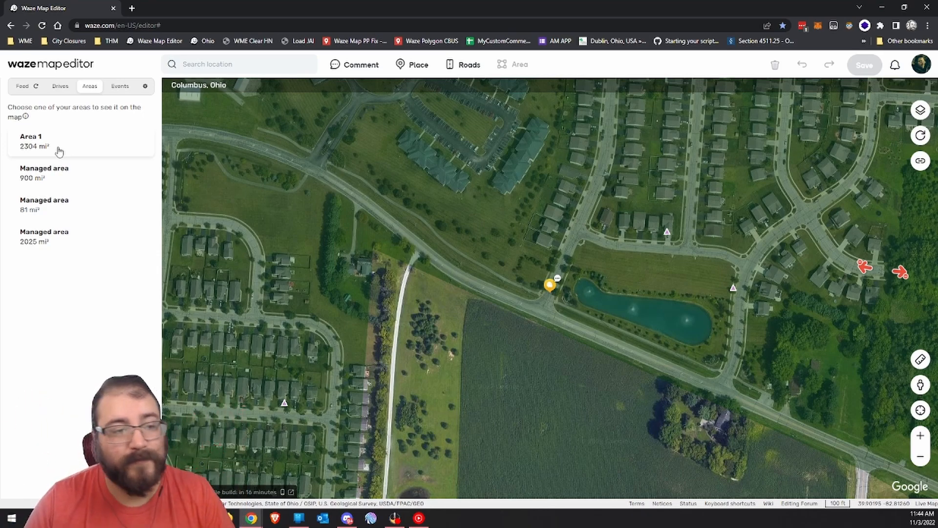
{"action": "left_click", "coordinate": [119, 88]}
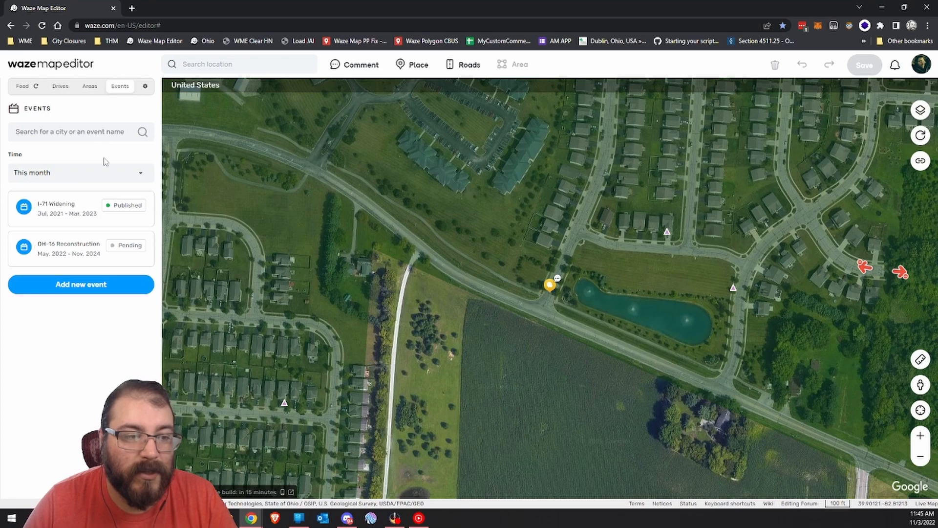
{"action": "left_click", "coordinate": [146, 86]}
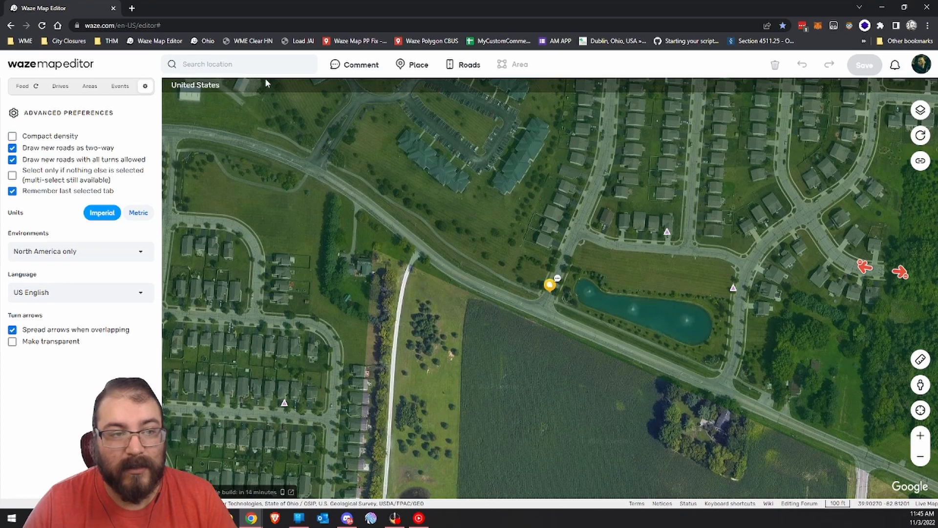
Step: Place a point comment at the field's northwest edge with title "sdas" and comment text "sdasdas"
{"action": "mouse_move", "coordinate": [368, 72]}
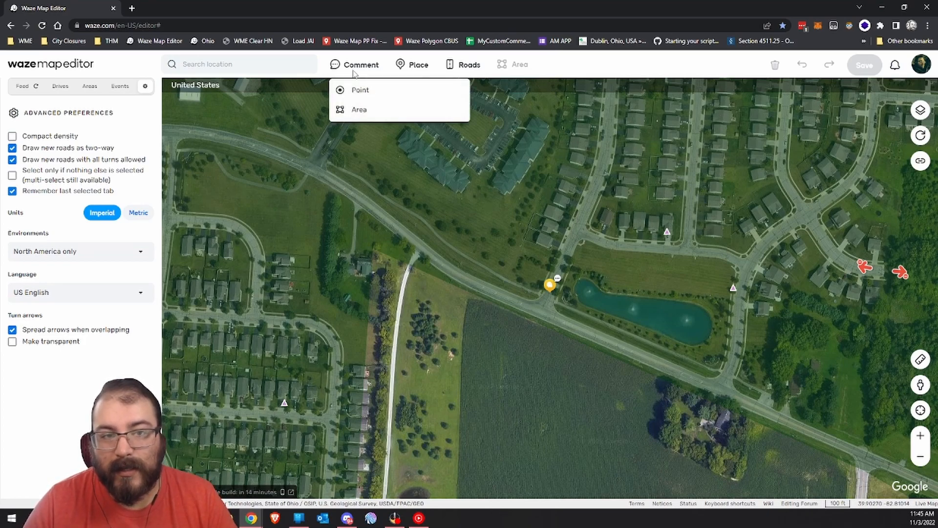
{"action": "left_click", "coordinate": [356, 108]}
{"action": "left_click", "coordinate": [472, 342]}
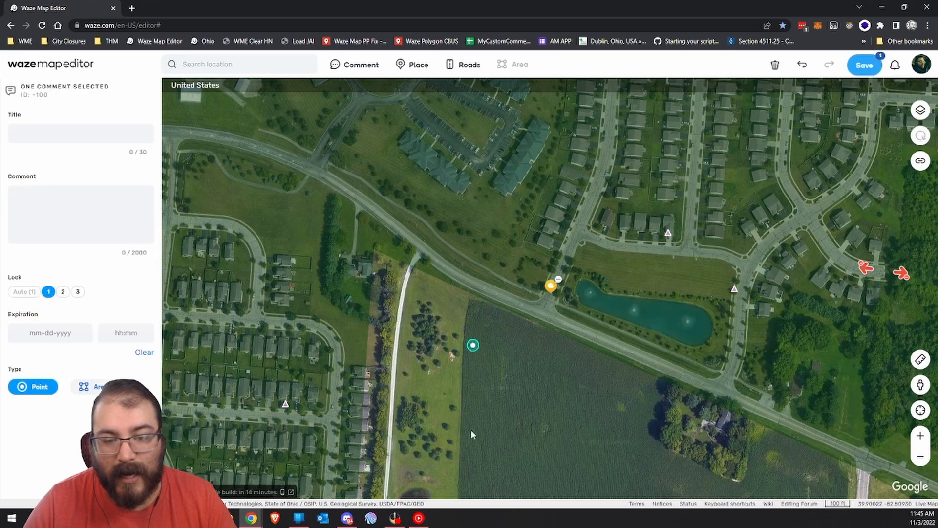
{"action": "left_click_drag", "start_coordinate": [505, 415], "coordinate": [432, 313]}
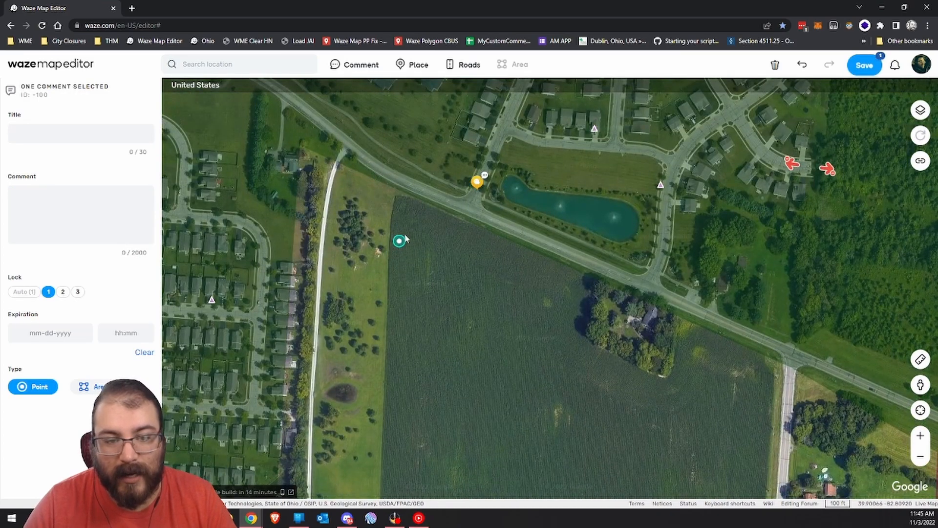
{"action": "left_click", "coordinate": [40, 139]}
{"action": "type", "text": "sd"}
{"action": "left_click", "coordinate": [48, 216]}
{"action": "type", "text": "sdasdas"}
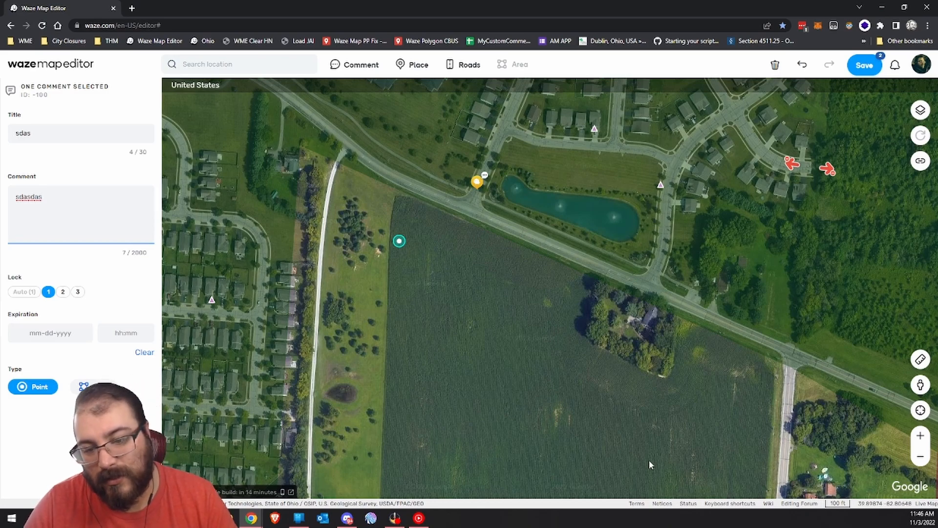
{"action": "left_click_drag", "start_coordinate": [642, 453], "coordinate": [629, 413]}
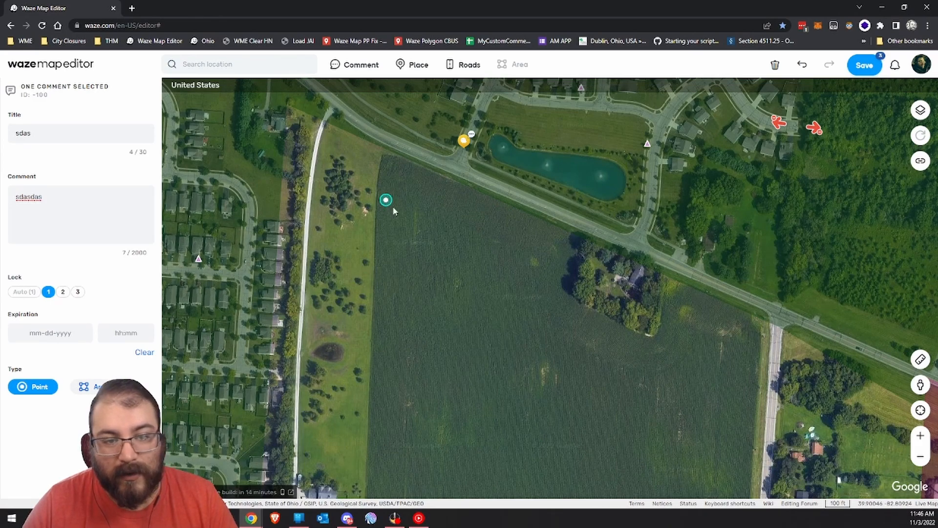
Step: Undo the comment text entry and delete the point comment from the map
{"action": "left_click", "coordinate": [804, 67]}
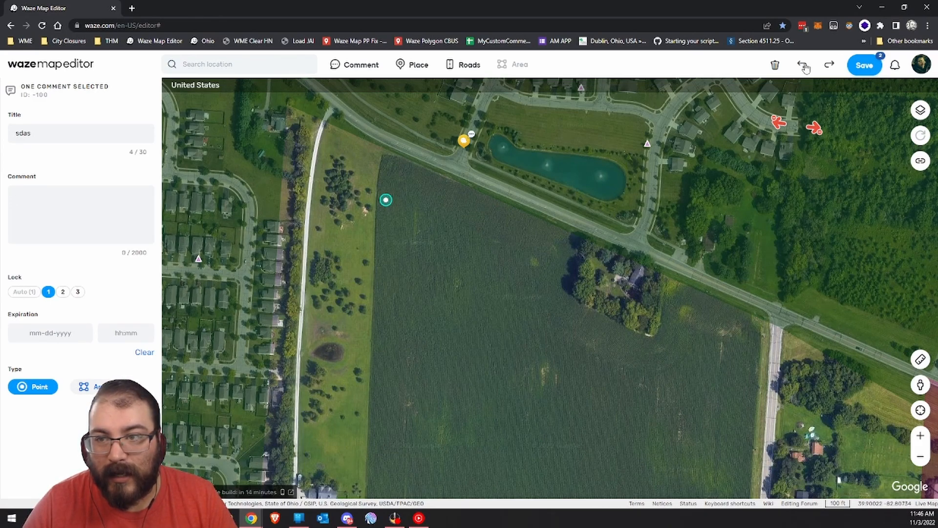
{"action": "left_click", "coordinate": [775, 65]}
{"action": "mouse_move", "coordinate": [853, 73]}
Step: Draw a four-cornered area comment covering most of the large field south of the pond and main road
{"action": "left_click", "coordinate": [356, 68]}
{"action": "left_click", "coordinate": [361, 109]}
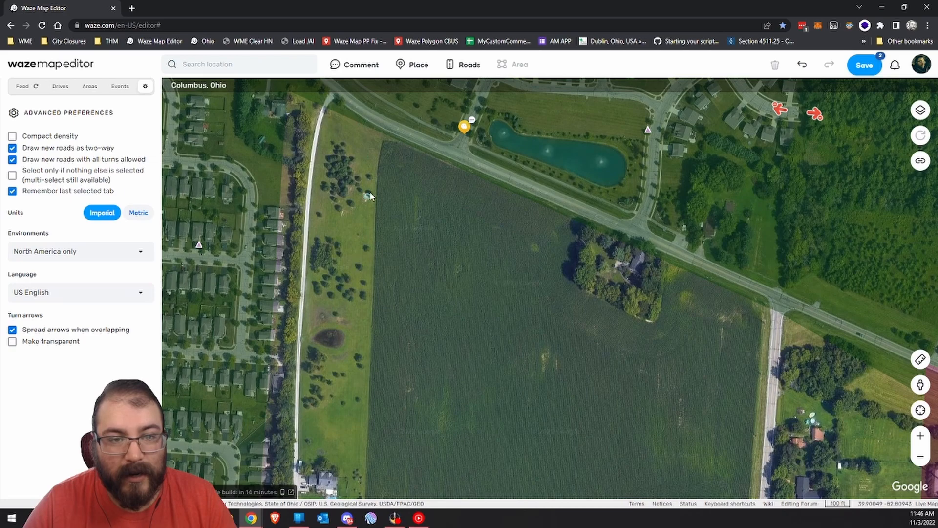
{"action": "left_click", "coordinate": [386, 156]}
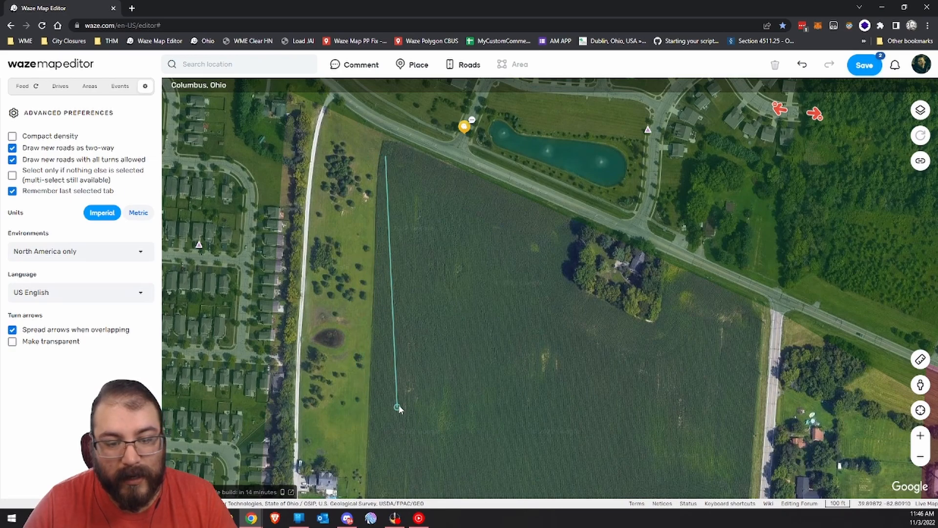
{"action": "left_click", "coordinate": [376, 406]}
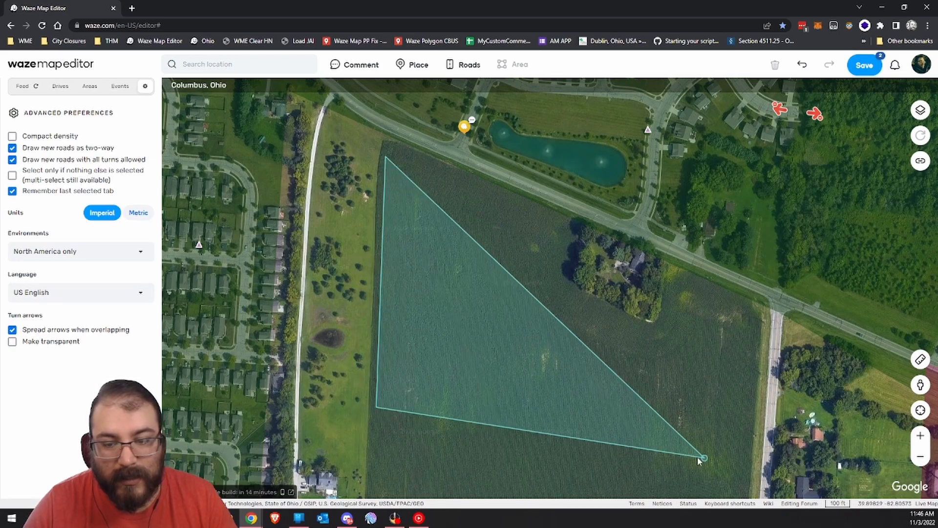
{"action": "left_click", "coordinate": [721, 474]}
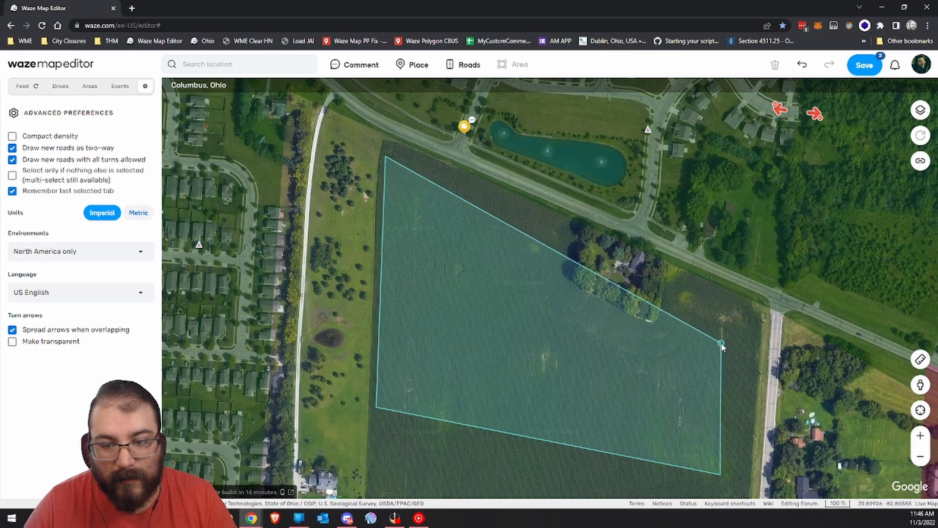
{"action": "double_click", "coordinate": [750, 307]}
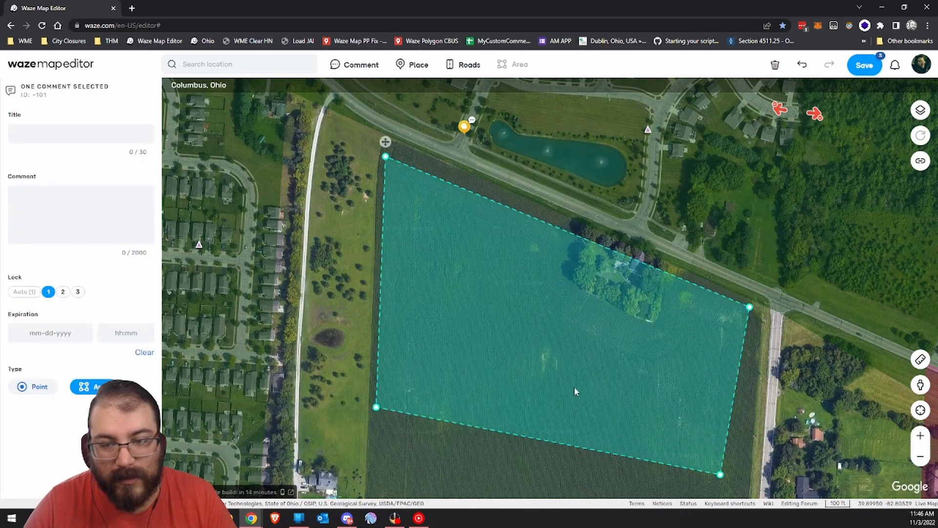
Step: Title the area comment "New Housing Development" and enter "New Dev in the satellite not up to date." as its text
{"action": "left_click", "coordinate": [49, 140]}
{"action": "type", "text": "New Housing Development"}
{"action": "left_click", "coordinate": [52, 189]}
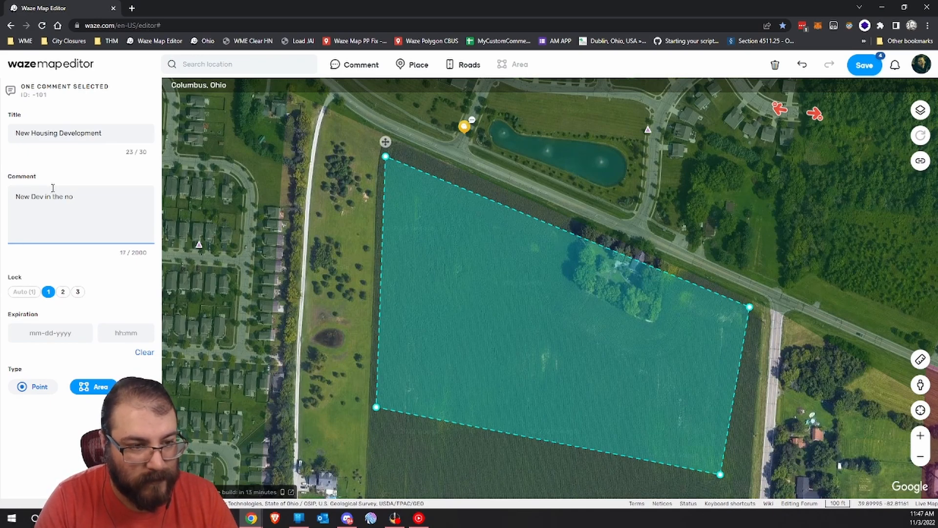
{"action": "key", "text": "Left"}
{"action": "key", "text": "Left"}
{"action": "key", "text": "Left"}
{"action": "key", "text": "Left"}
{"action": "key", "text": "Left"}
{"action": "key", "text": "Left"}
{"action": "key", "text": "Left"}
{"action": "left_click", "coordinate": [74, 197]}
{"action": "type", "text": "ellite"}
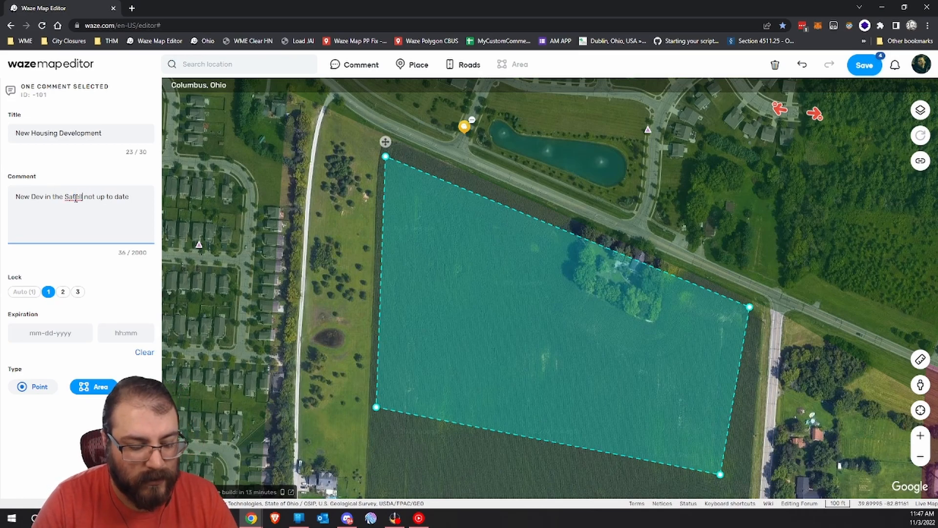
{"action": "left_click", "coordinate": [67, 197]}
{"action": "key", "text": "BackSpace"}
{"action": "type", "text": "s"}
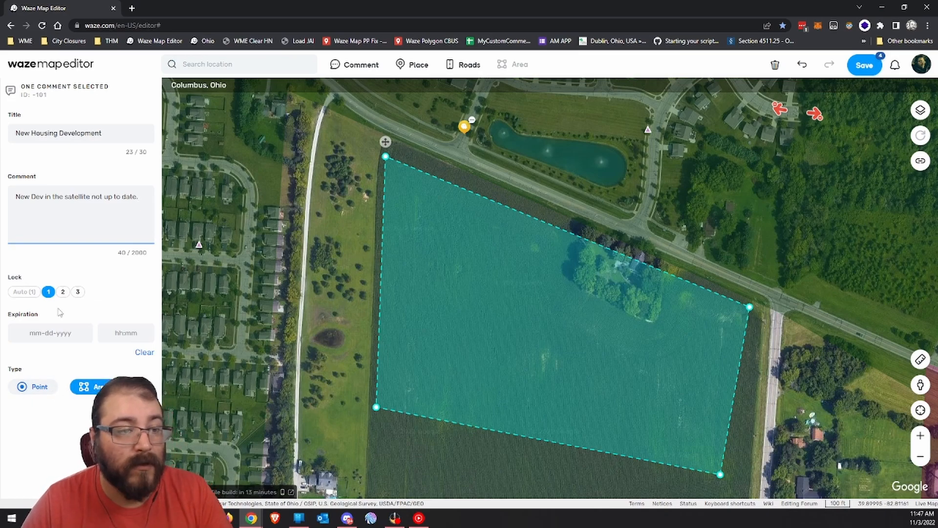
Step: Save the area comment, deselect it, and reopen it on the map to see its details
{"action": "left_click", "coordinate": [862, 68]}
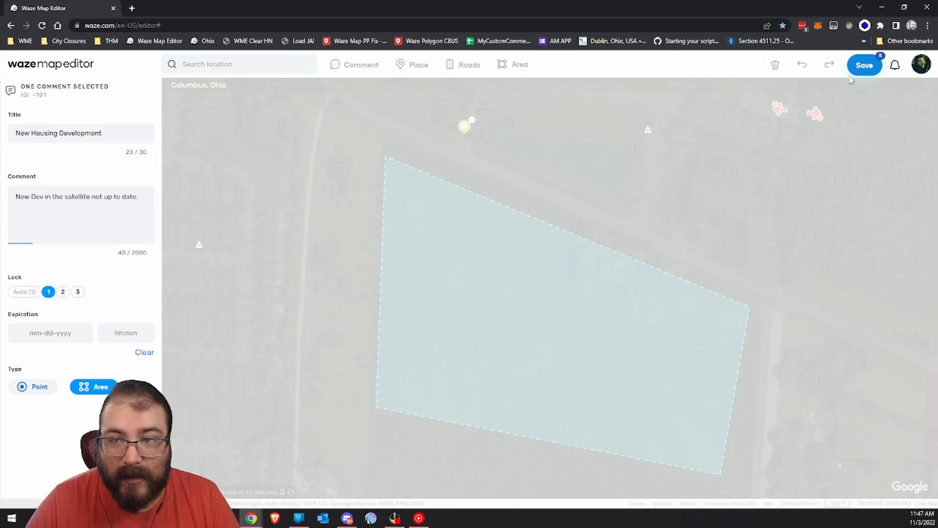
{"action": "left_click", "coordinate": [330, 324]}
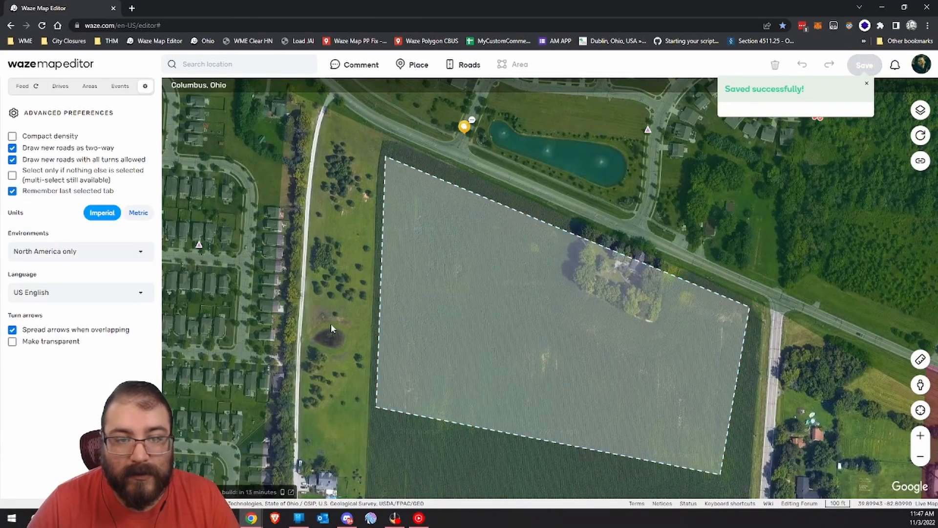
{"action": "left_click_drag", "start_coordinate": [565, 187], "coordinate": [540, 179]}
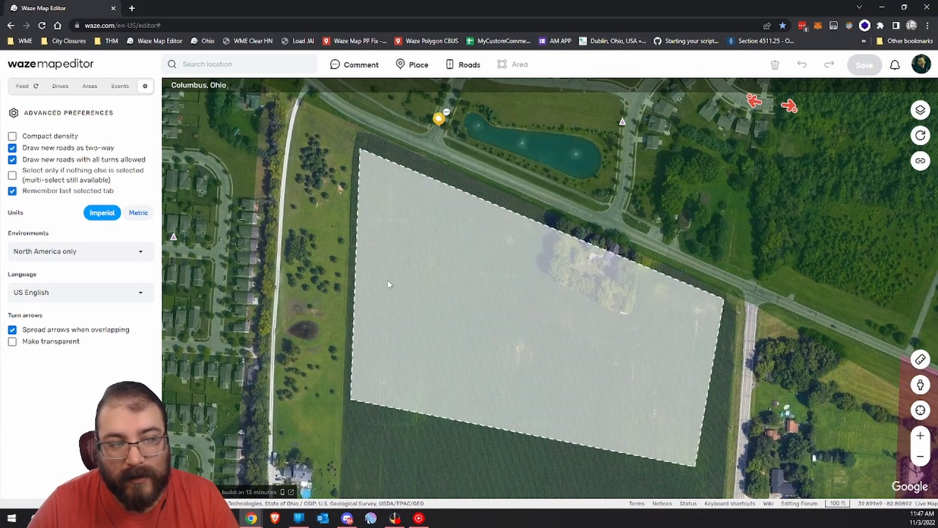
{"action": "left_click", "coordinate": [451, 295]}
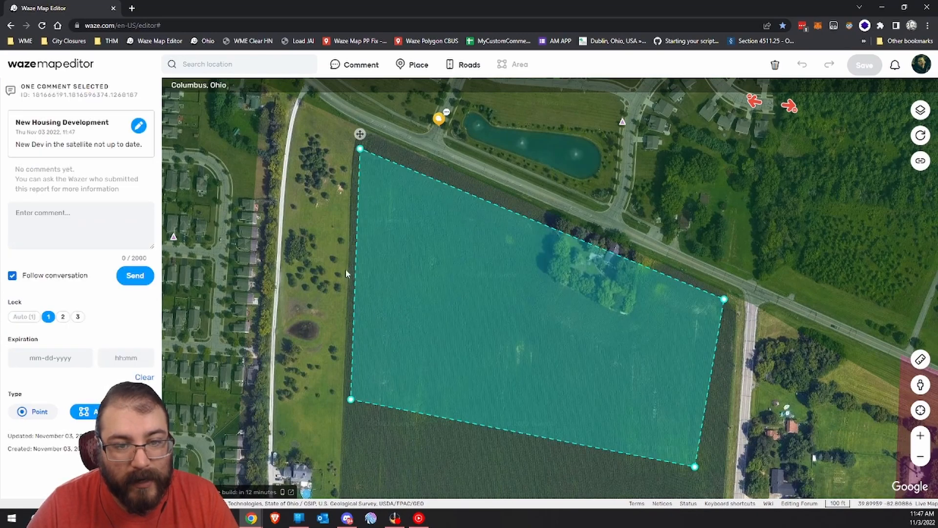
Step: Review the available place categories, from car services to residential place point
{"action": "left_click_drag", "start_coordinate": [314, 212], "coordinate": [298, 256]}
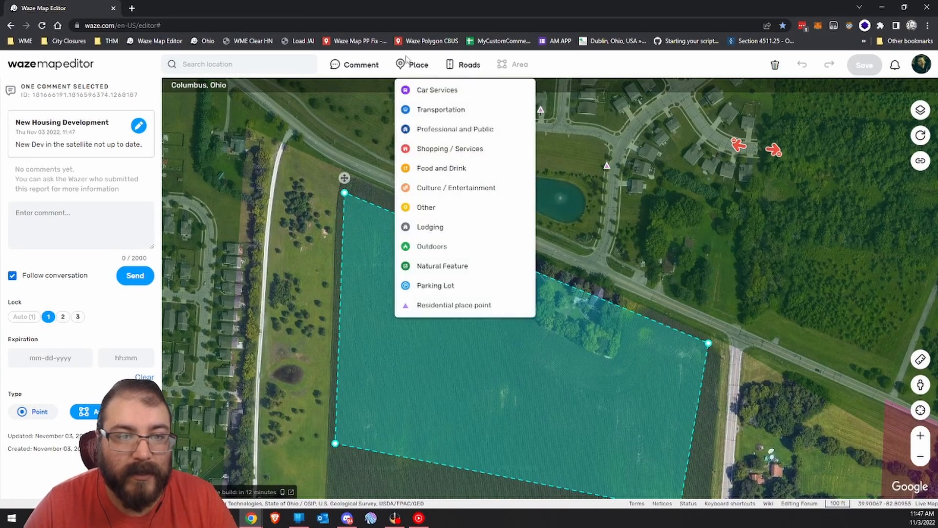
{"action": "mouse_move", "coordinate": [364, 83]}
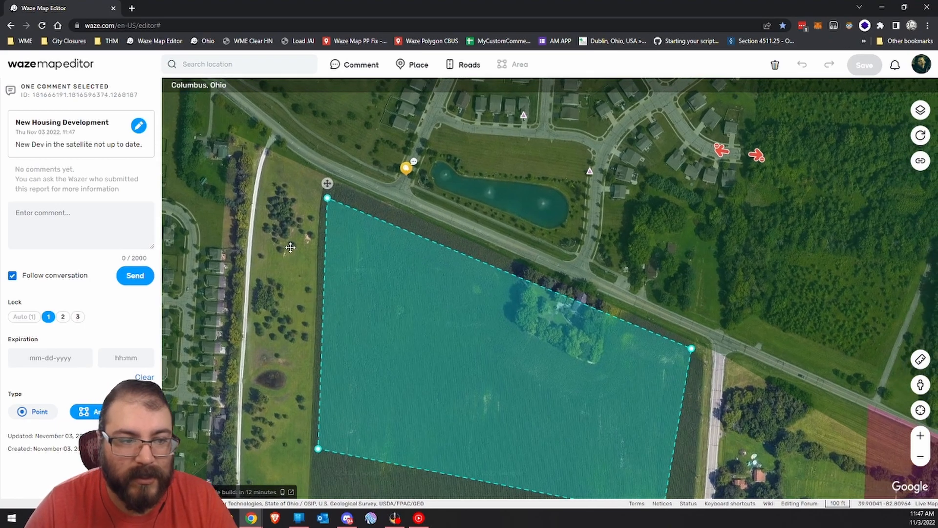
{"action": "mouse_move", "coordinate": [421, 76]}
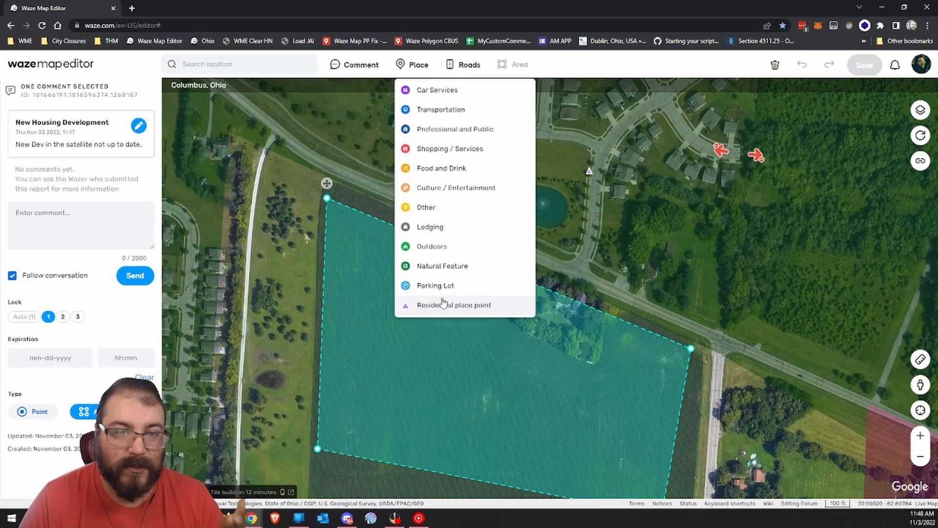
Step: Draw a short bent road segment in the western part of the comment area and undo it
{"action": "mouse_move", "coordinate": [477, 71]}
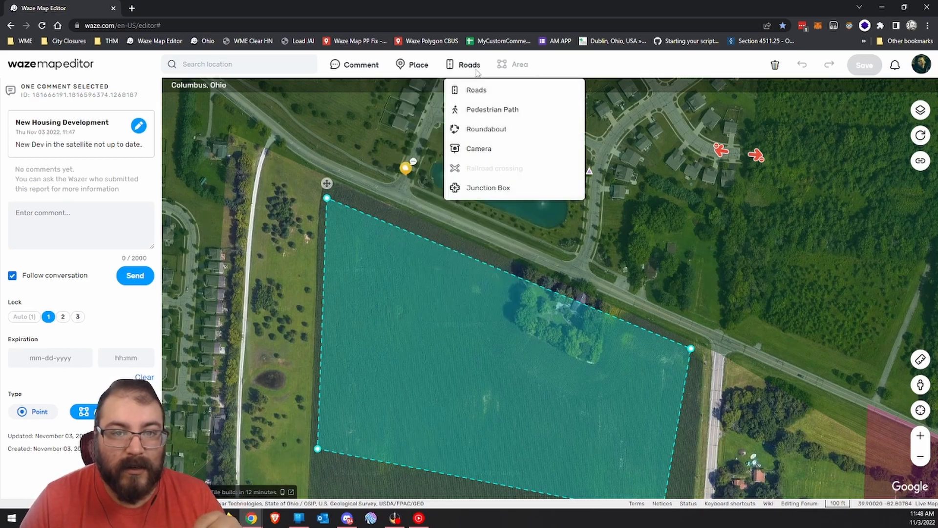
{"action": "left_click", "coordinate": [501, 92]}
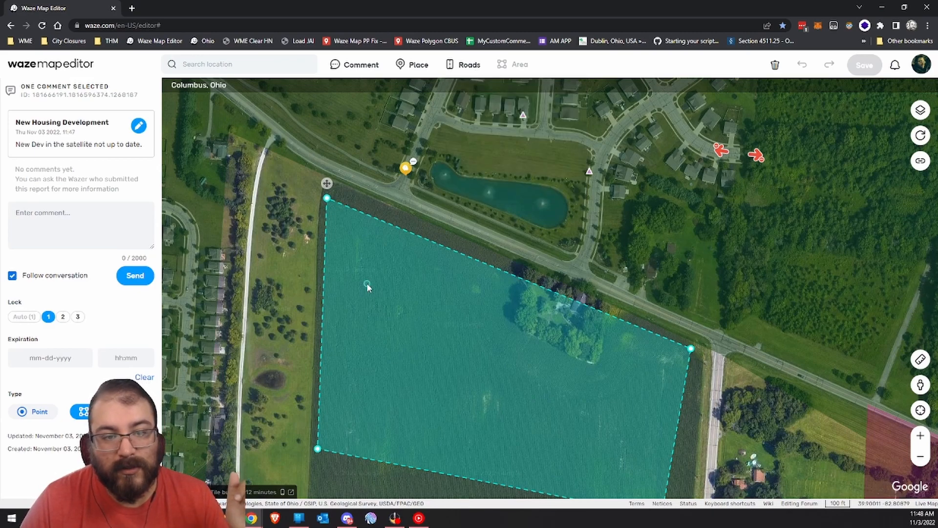
{"action": "left_click", "coordinate": [366, 285]}
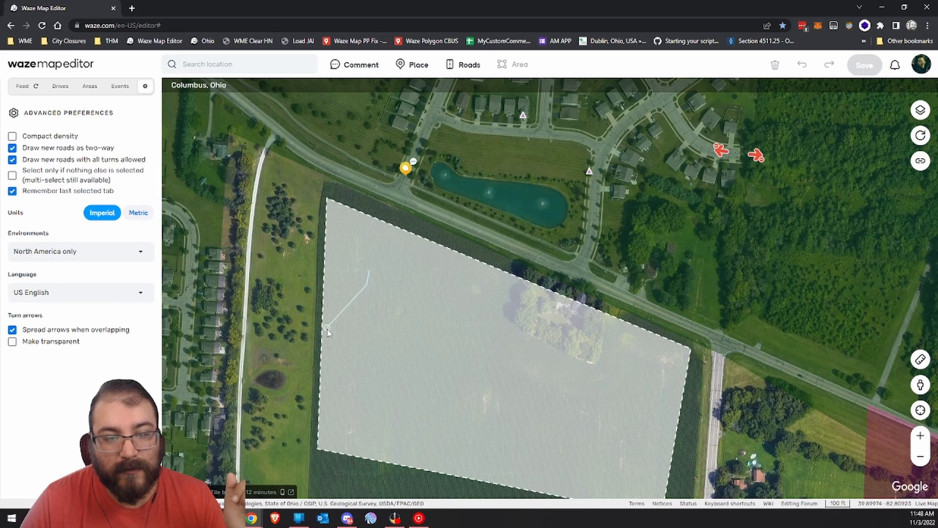
{"action": "double_click", "coordinate": [359, 291]}
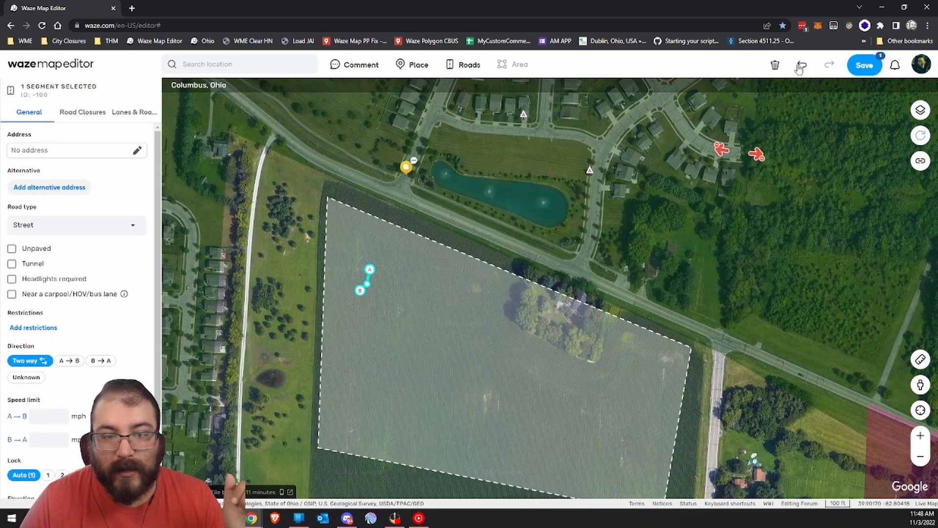
{"action": "left_click", "coordinate": [758, 228]}
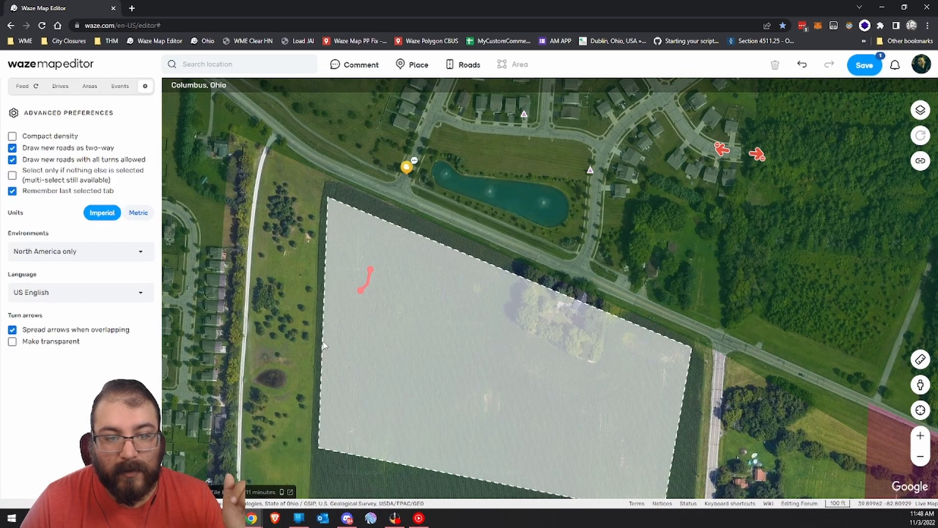
{"action": "left_click", "coordinate": [802, 64]}
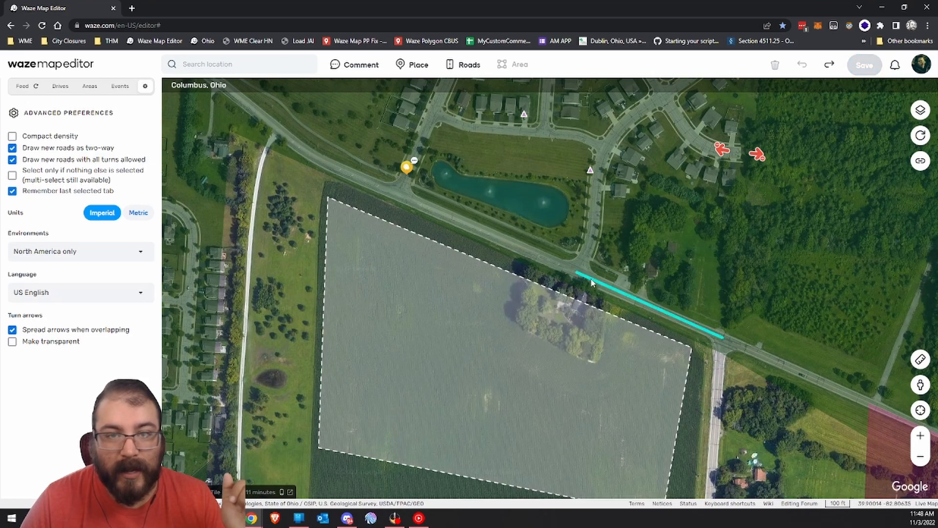
Step: Draw a short straight two-way street segment in the western part of the comment area
{"action": "left_click", "coordinate": [370, 275]}
{"action": "double_click", "coordinate": [358, 319]}
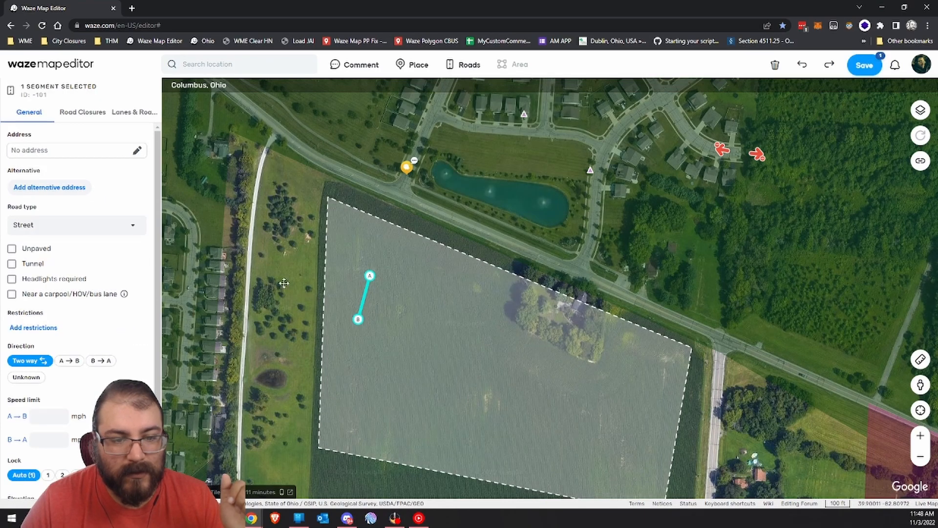
Step: Open the new street segment's address for editing to view its fields, and cancel without changes
{"action": "left_click", "coordinate": [284, 283]}
{"action": "left_click", "coordinate": [364, 298]}
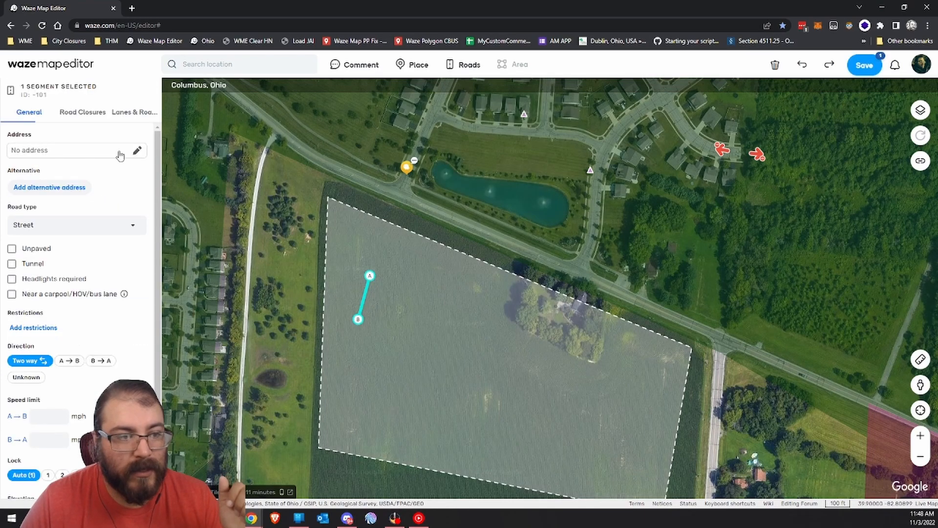
{"action": "left_click", "coordinate": [64, 150]}
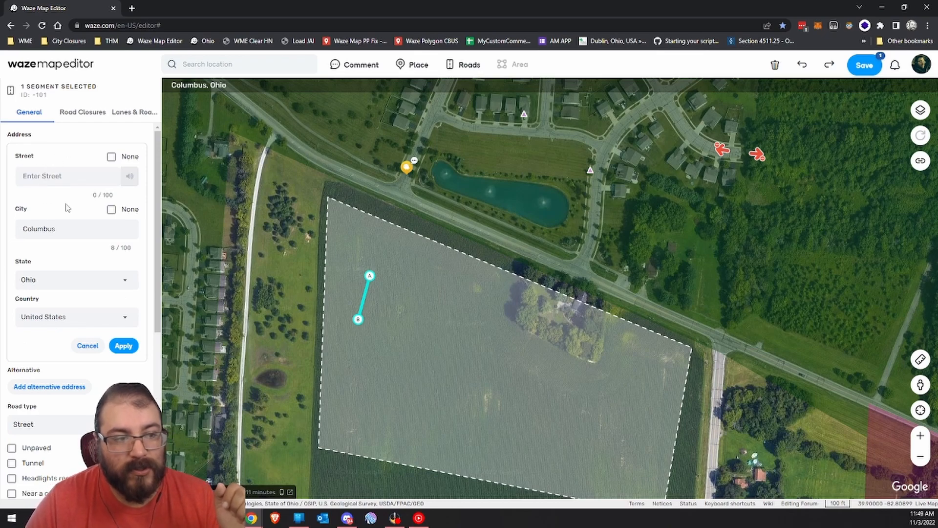
{"action": "left_click", "coordinate": [87, 346]}
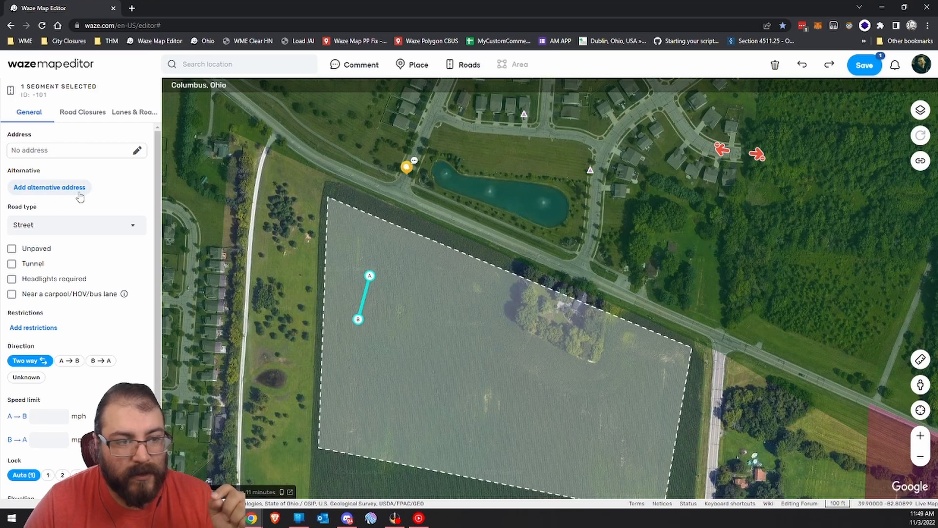
Step: Review the available road types for the new segment, from highways and local public roads to other drivable roads
{"action": "scroll", "coordinate": [97, 307], "scroll_direction": "down", "scroll_amount": 1}
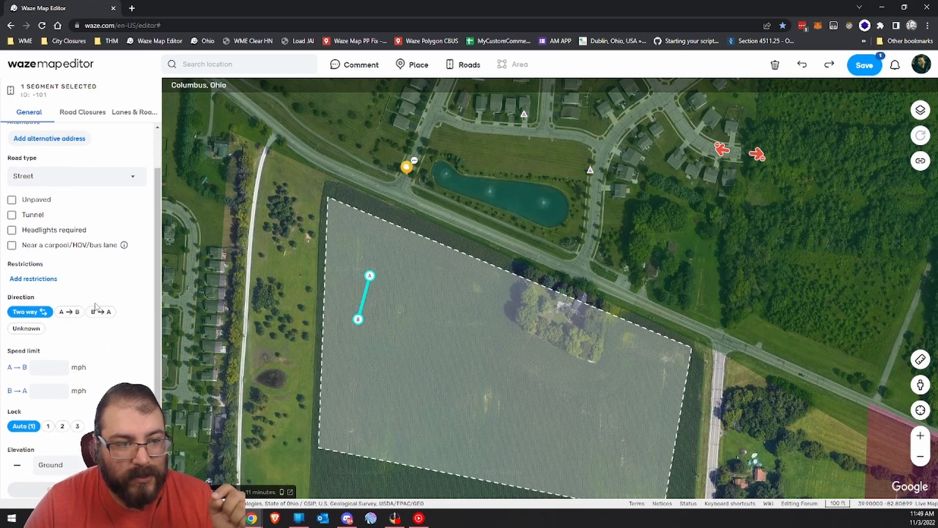
{"action": "left_click", "coordinate": [56, 179]}
{"action": "scroll", "coordinate": [49, 278], "scroll_direction": "down", "scroll_amount": 1}
{"action": "scroll", "coordinate": [55, 274], "scroll_direction": "down", "scroll_amount": 1}
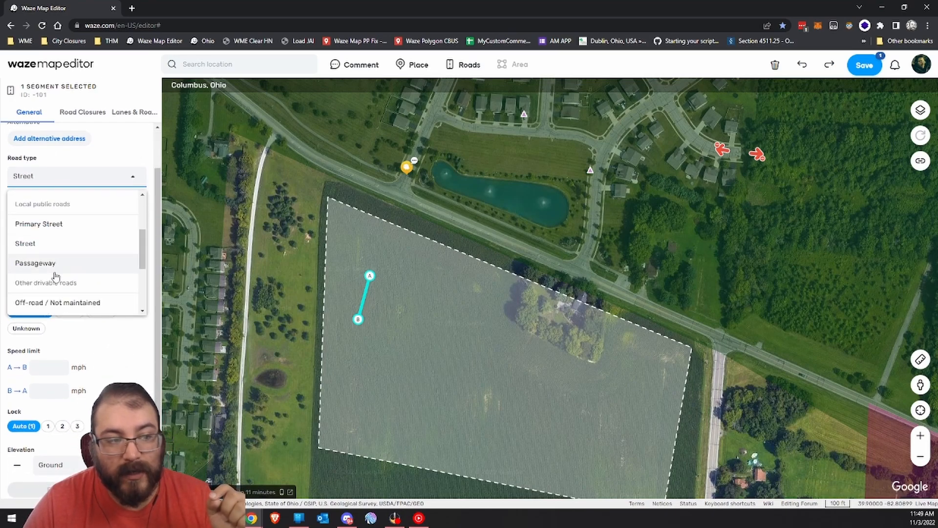
{"action": "scroll", "coordinate": [55, 274], "scroll_direction": "up", "scroll_amount": 2}
{"action": "scroll", "coordinate": [55, 271], "scroll_direction": "down", "scroll_amount": 1}
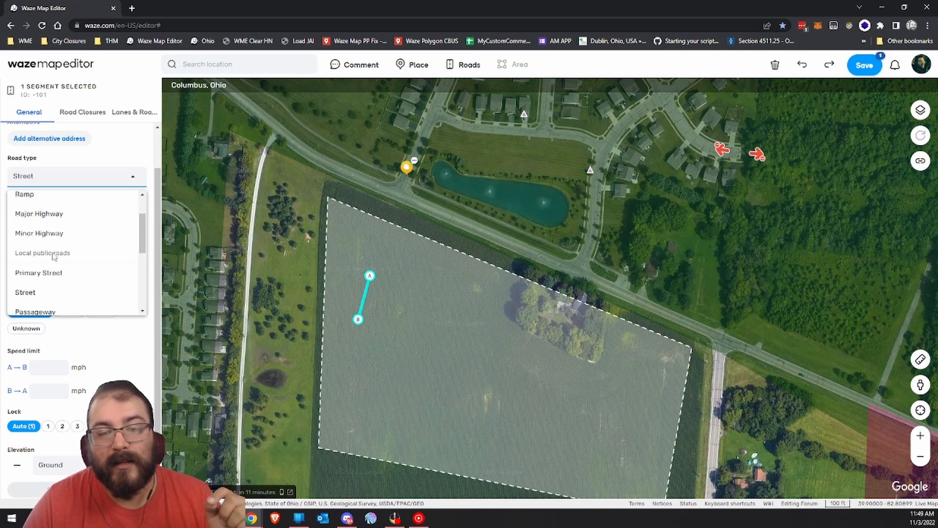
{"action": "left_click", "coordinate": [109, 164]}
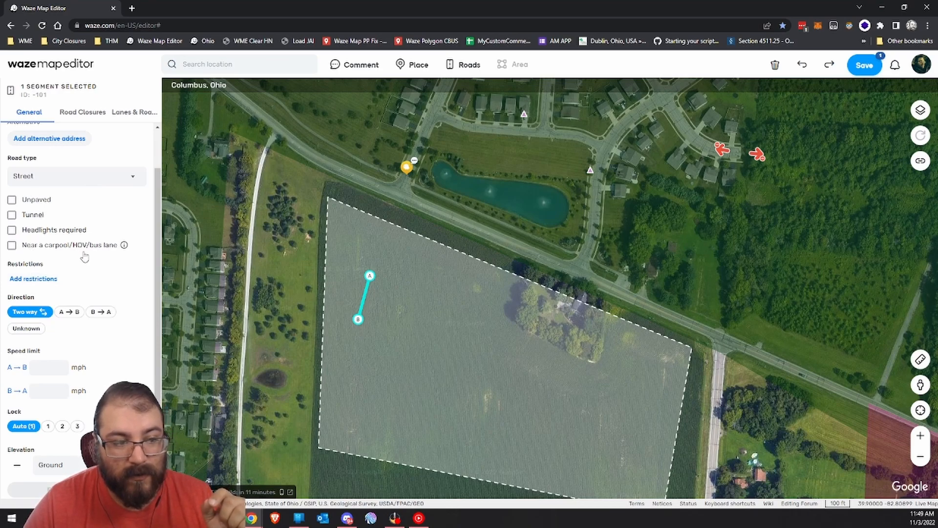
Step: Review the segment's remaining general properties and its elevation options, and deselect the segment
{"action": "scroll", "coordinate": [84, 258], "scroll_direction": "down", "scroll_amount": 1}
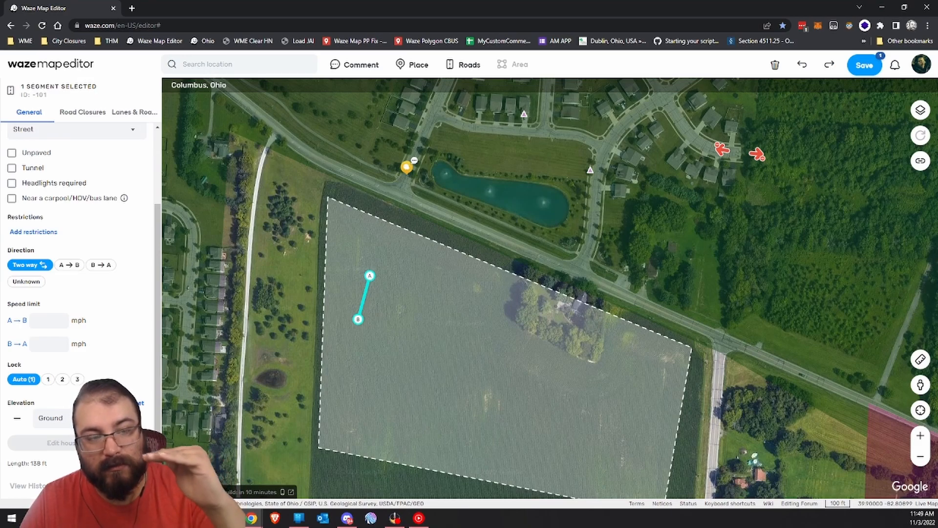
{"action": "left_click", "coordinate": [54, 417]}
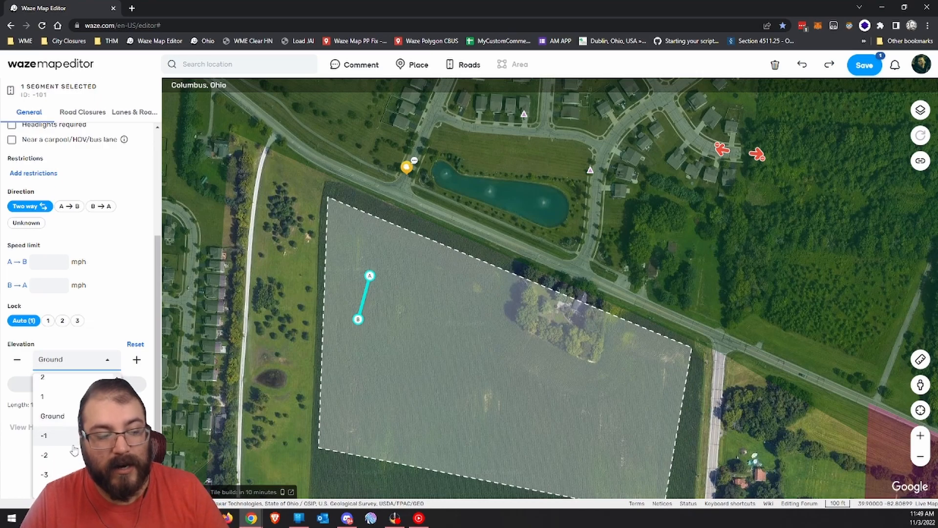
{"action": "scroll", "coordinate": [92, 380], "scroll_direction": "down", "scroll_amount": 1}
{"action": "left_click", "coordinate": [458, 218]}
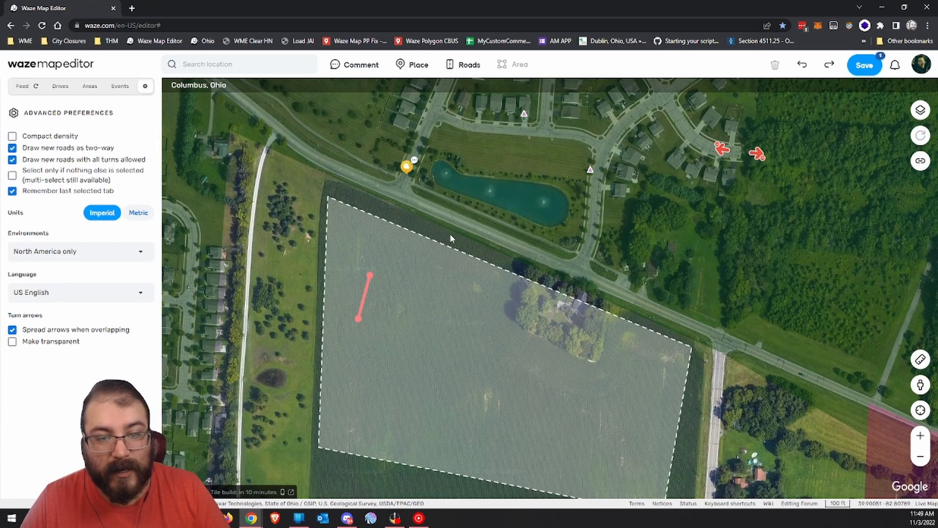
Step: Show the road segments on the map by enabling the Segments layer
{"action": "left_click", "coordinate": [920, 110]}
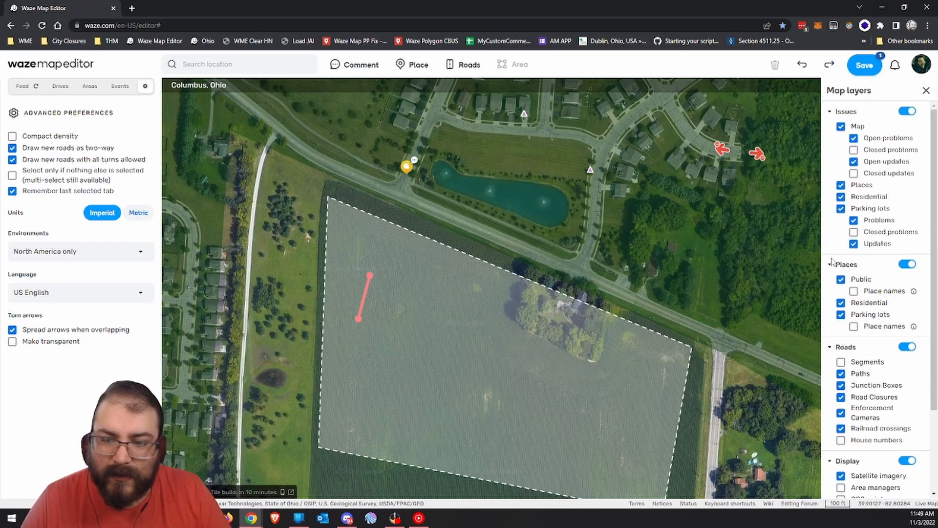
{"action": "left_click", "coordinate": [852, 364]}
{"action": "left_click", "coordinate": [511, 166]}
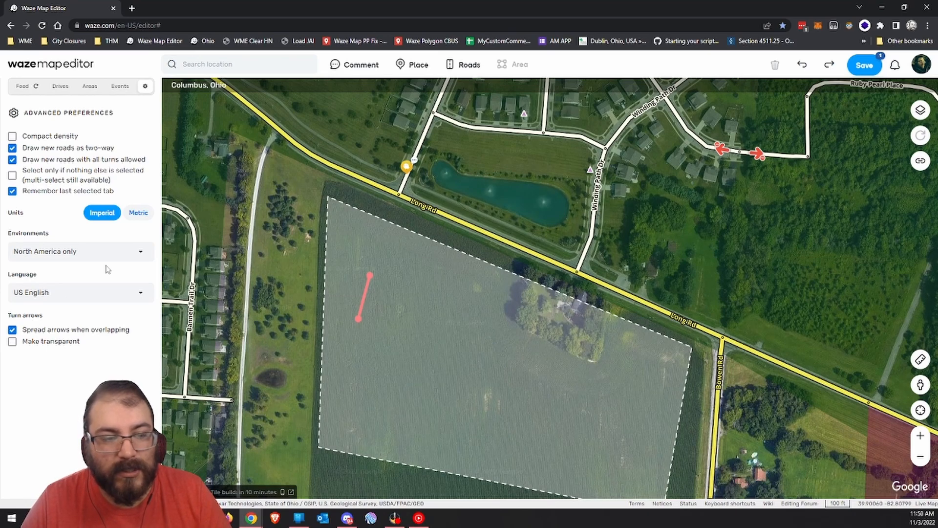
Step: Delete the new straight street segment in the comment area and save the edits
{"action": "left_click", "coordinate": [370, 277]}
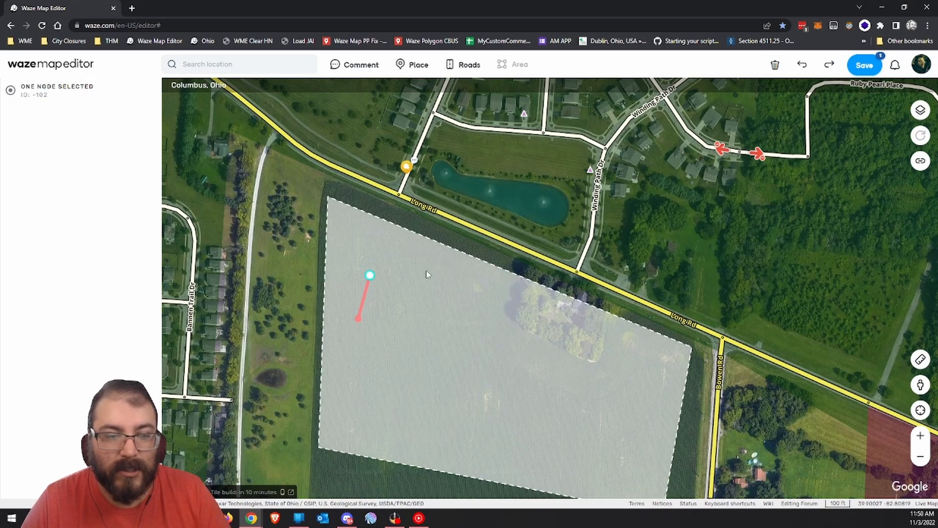
{"action": "left_click", "coordinate": [367, 294]}
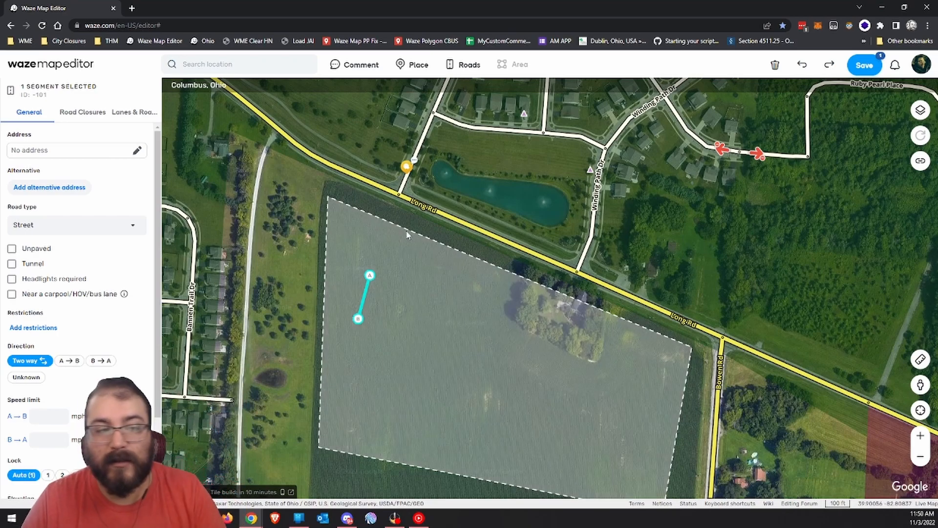
{"action": "mouse_move", "coordinate": [465, 64]}
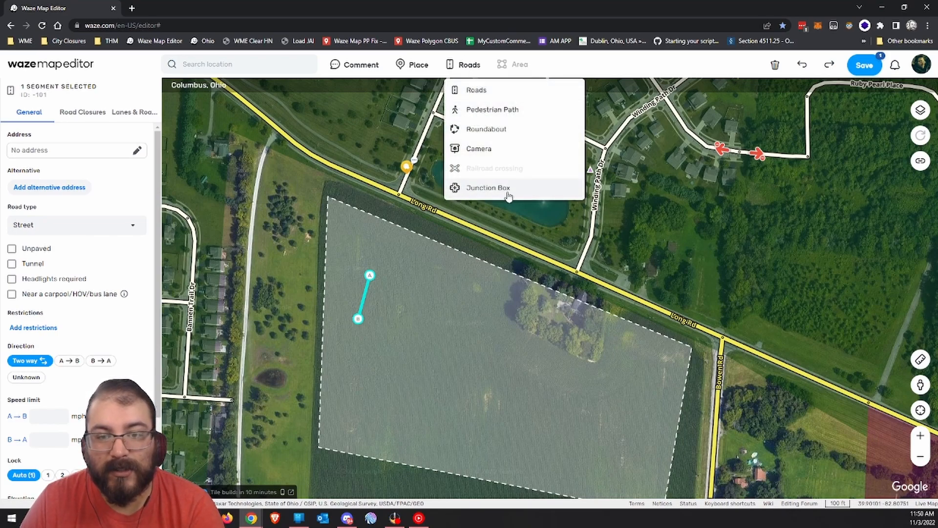
{"action": "left_click", "coordinate": [775, 66]}
{"action": "left_click", "coordinate": [866, 66]}
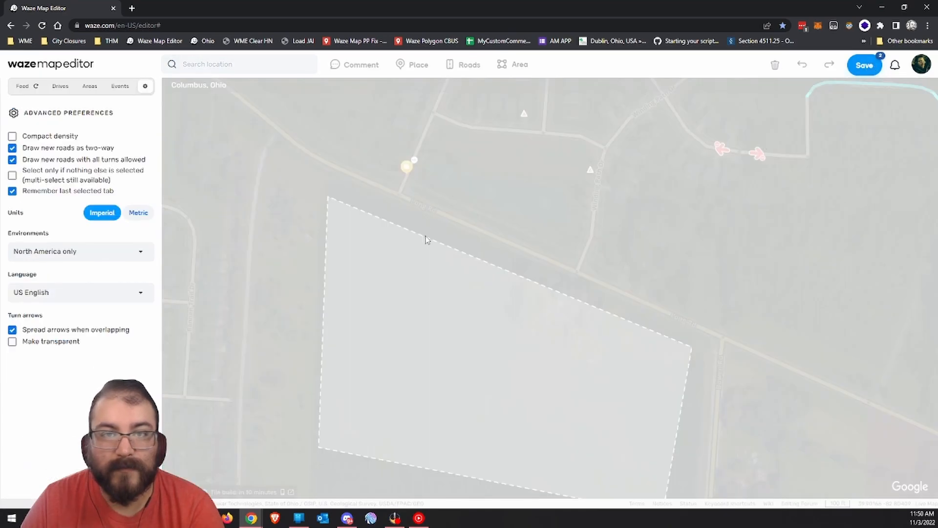
Step: Inspect the Winding Path Dr segment north of Long Rd, try to delete it, and cancel the deletion
{"action": "mouse_move", "coordinate": [473, 72]}
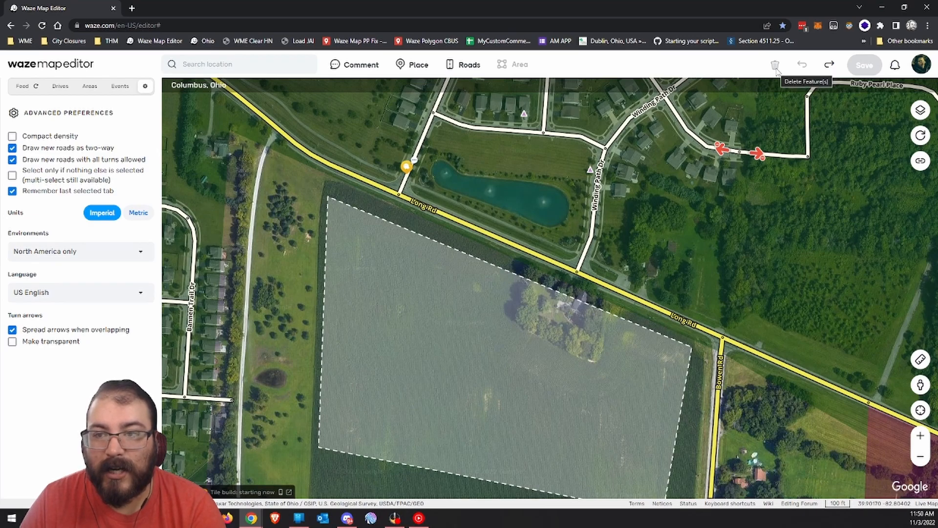
{"action": "left_click", "coordinate": [598, 197]}
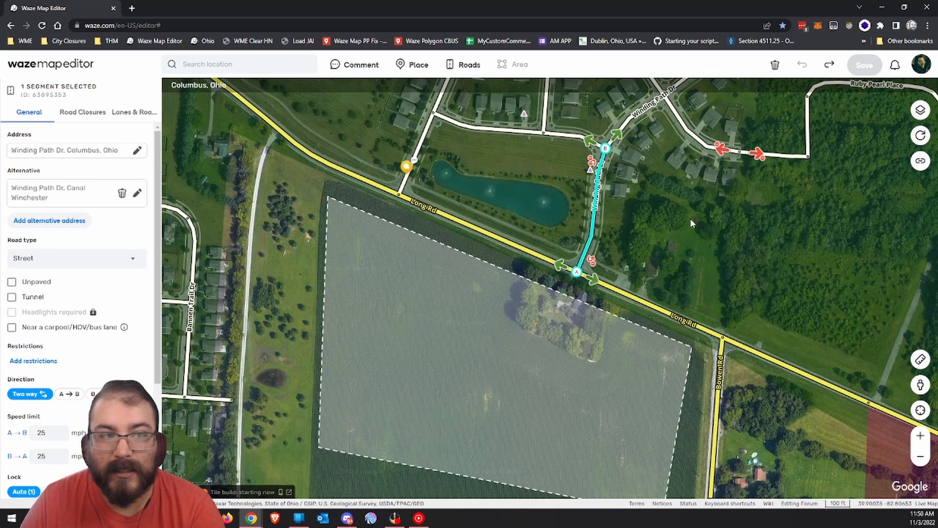
{"action": "left_click", "coordinate": [768, 224]}
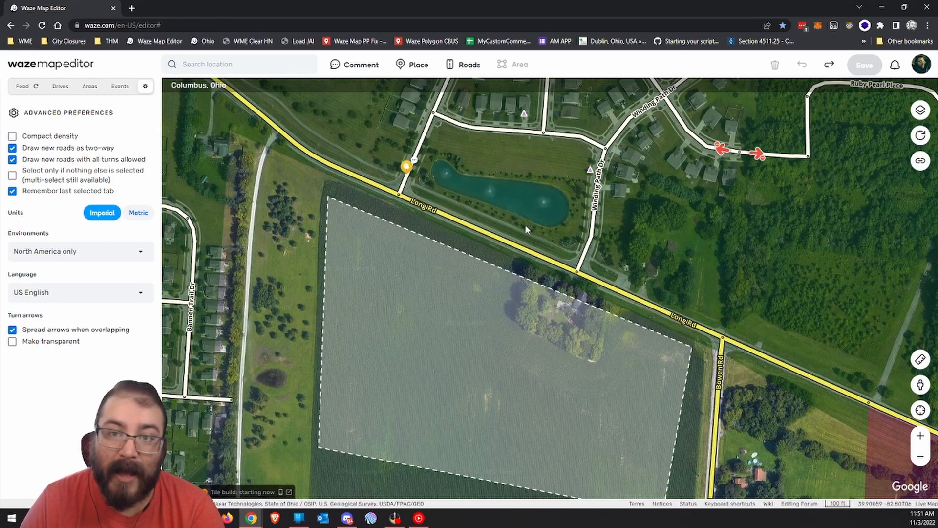
{"action": "left_click", "coordinate": [595, 215]}
{"action": "left_click", "coordinate": [775, 65]}
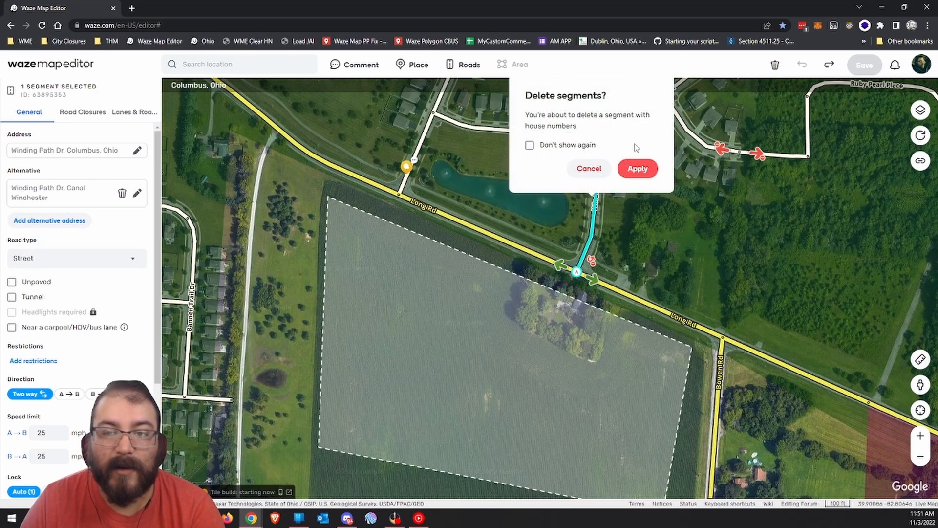
{"action": "left_click", "coordinate": [587, 170]}
{"action": "left_click", "coordinate": [670, 241]}
Step: Draw a bent three-point road segment near the middle of the comment area
{"action": "left_click_drag", "start_coordinate": [670, 241], "coordinate": [561, 188]}
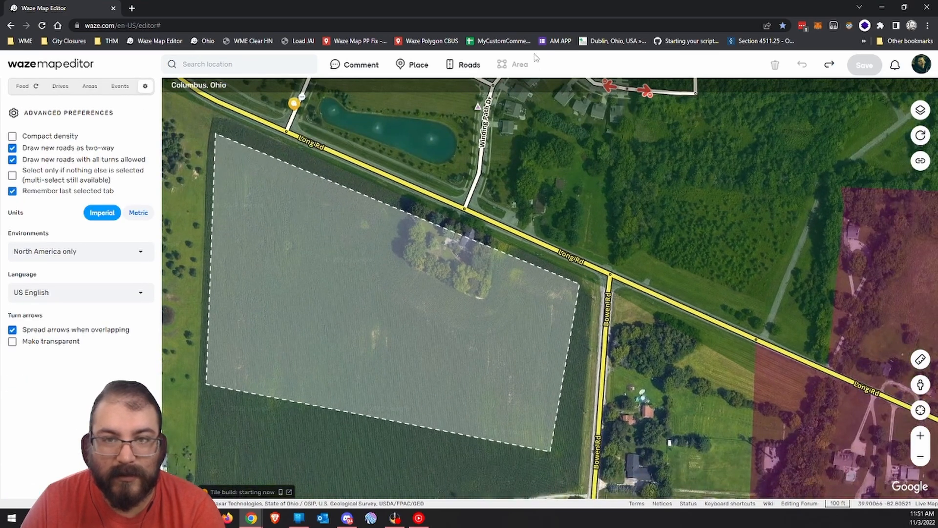
{"action": "left_click", "coordinate": [470, 93]}
{"action": "left_click", "coordinate": [354, 294]}
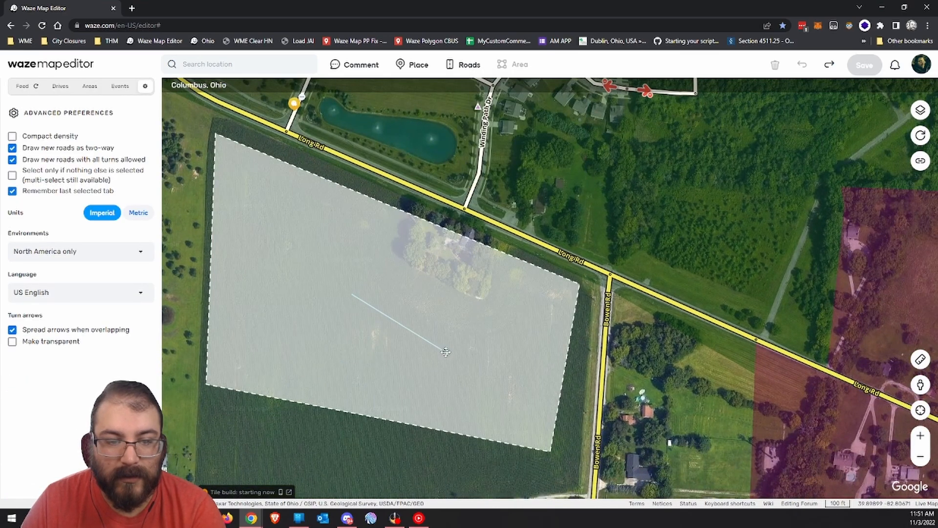
{"action": "left_click", "coordinate": [446, 349]}
{"action": "double_click", "coordinate": [448, 314]}
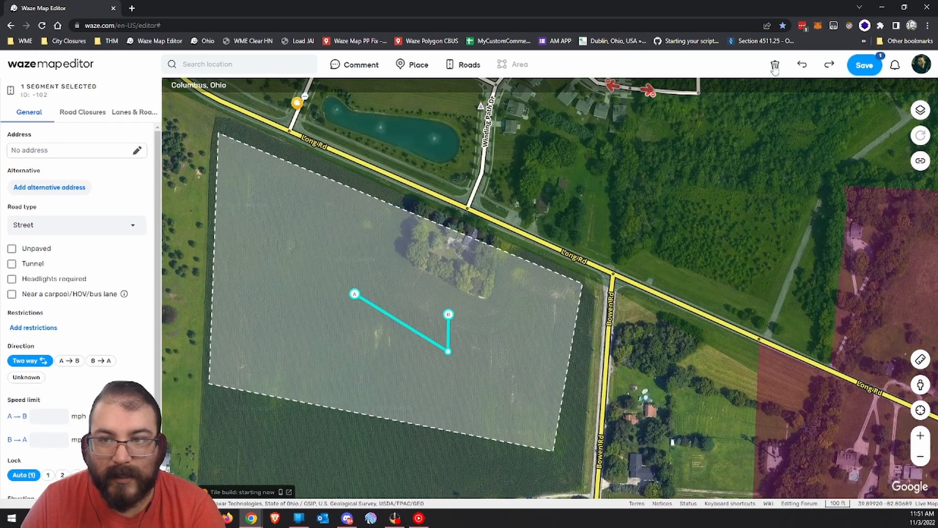
Step: Delete the bent segment, undo both the deletion and its drawing, and check the list of changes
{"action": "key", "text": "Delete"}
{"action": "left_click", "coordinate": [802, 69]}
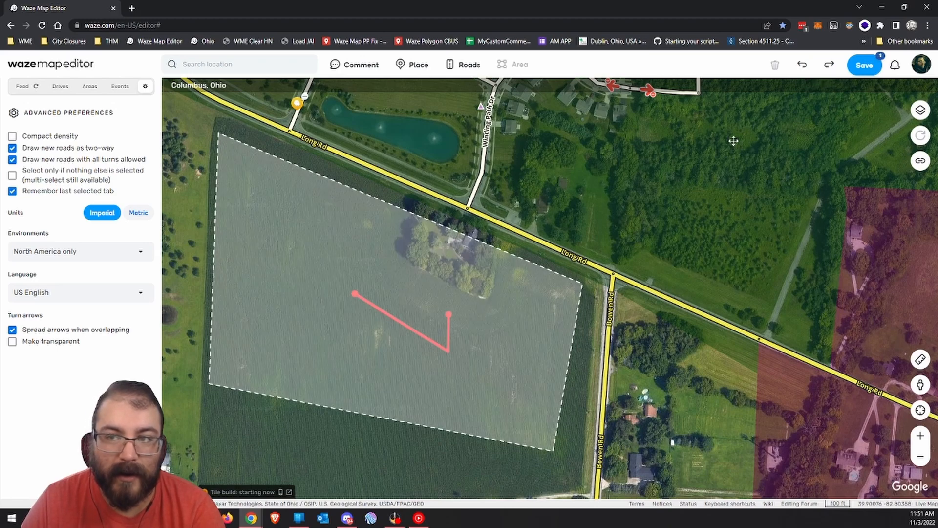
{"action": "mouse_move", "coordinate": [858, 80]}
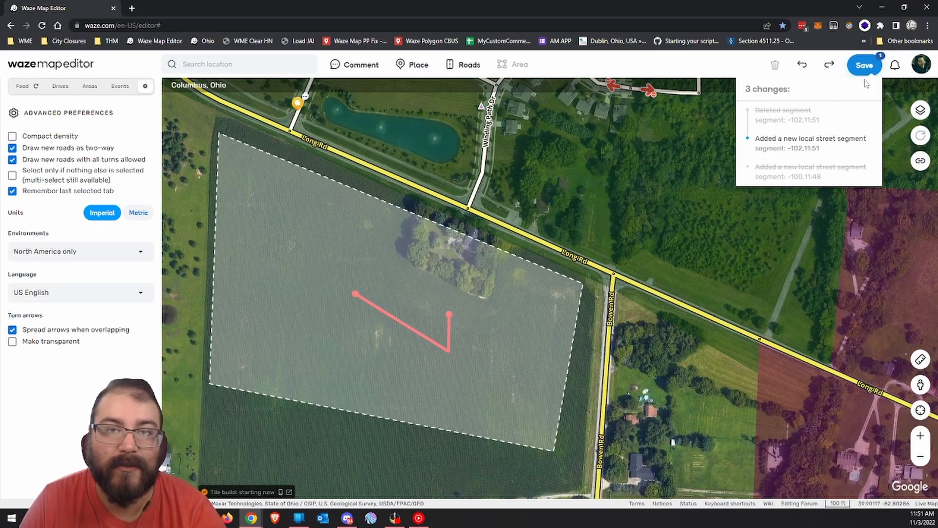
{"action": "left_click", "coordinate": [802, 65]}
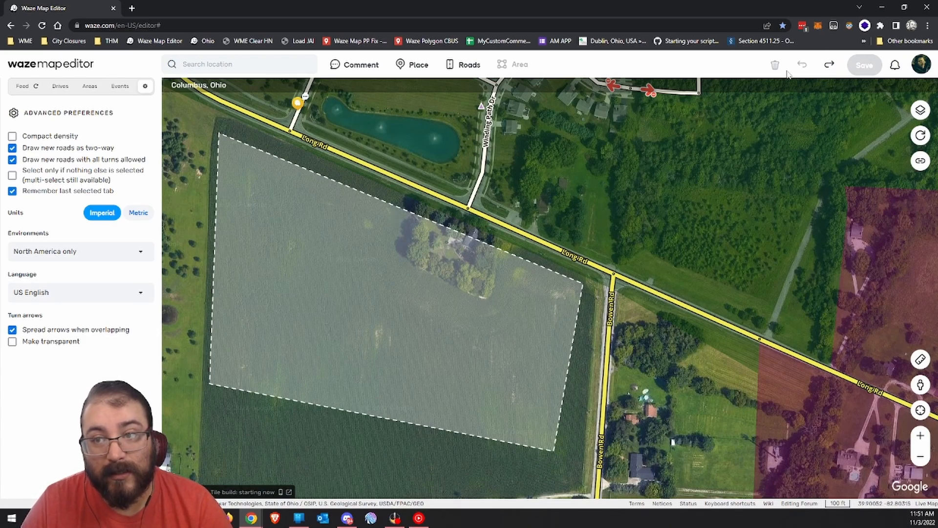
{"action": "mouse_move", "coordinate": [867, 63]}
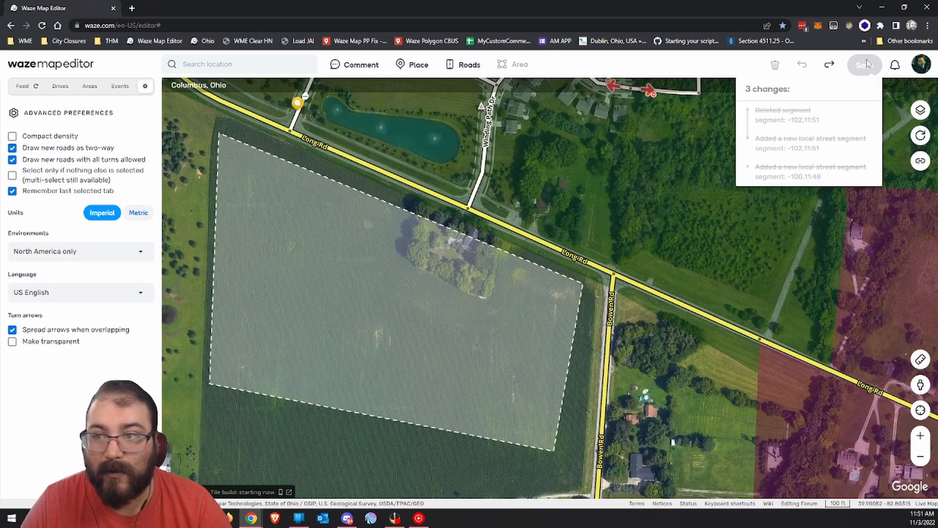
Step: View the notifications and the account menu with the editor's profile, closing each one
{"action": "left_click", "coordinate": [895, 65]}
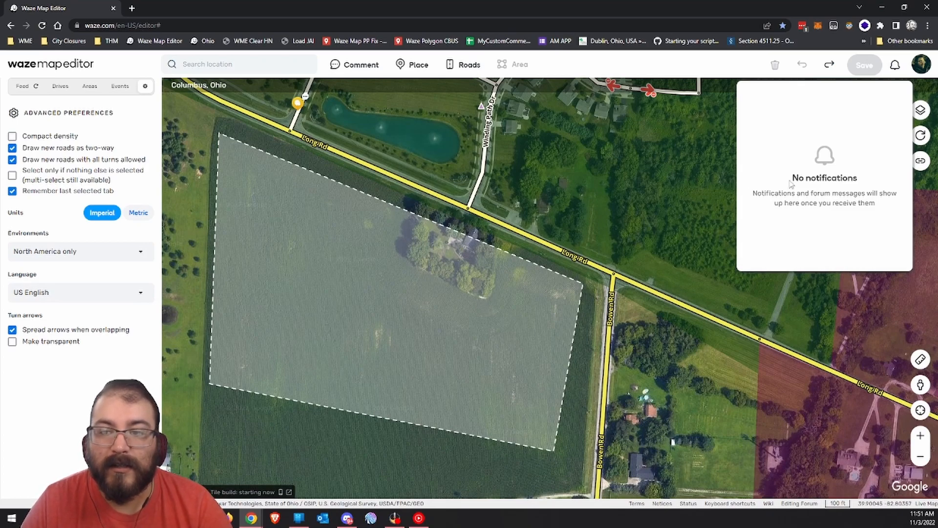
{"action": "left_click", "coordinate": [693, 177]}
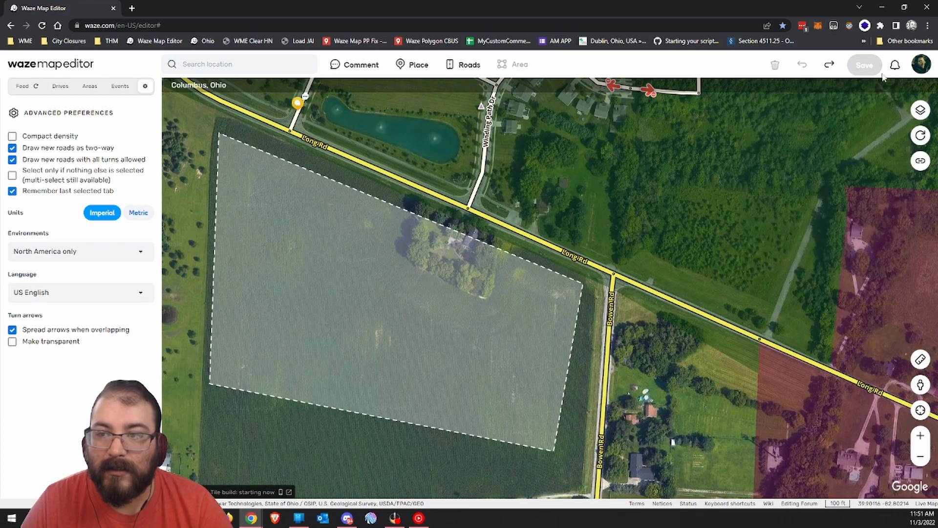
{"action": "left_click", "coordinate": [920, 67]}
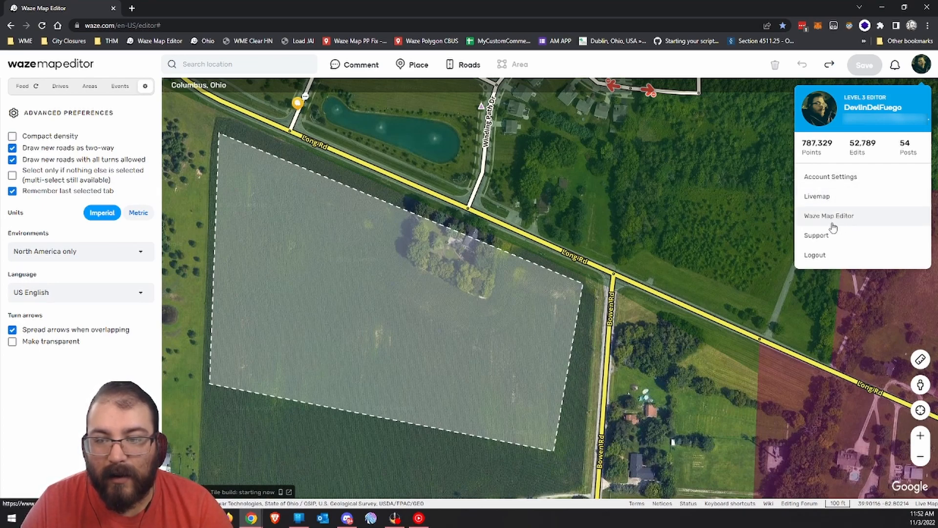
{"action": "left_click", "coordinate": [680, 214]}
Step: Open the map layers and turn off the whole Issues group
{"action": "left_click", "coordinate": [920, 110]}
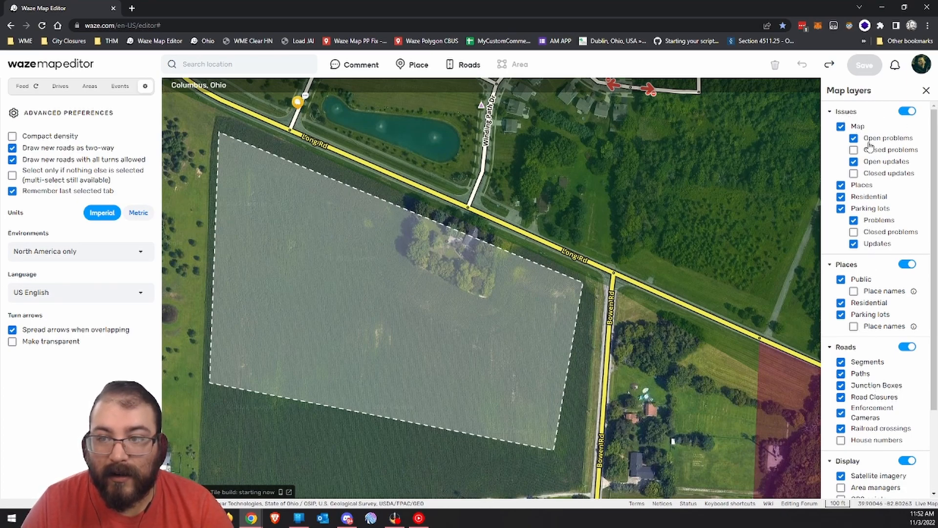
{"action": "left_click", "coordinate": [908, 113]}
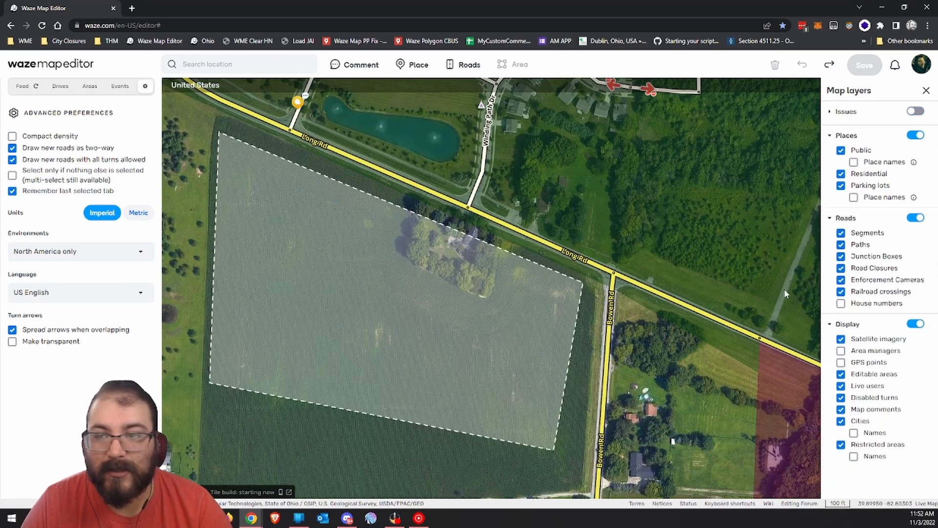
Step: Switch the Public and Residential place layers off and back on
{"action": "left_click", "coordinate": [841, 151]}
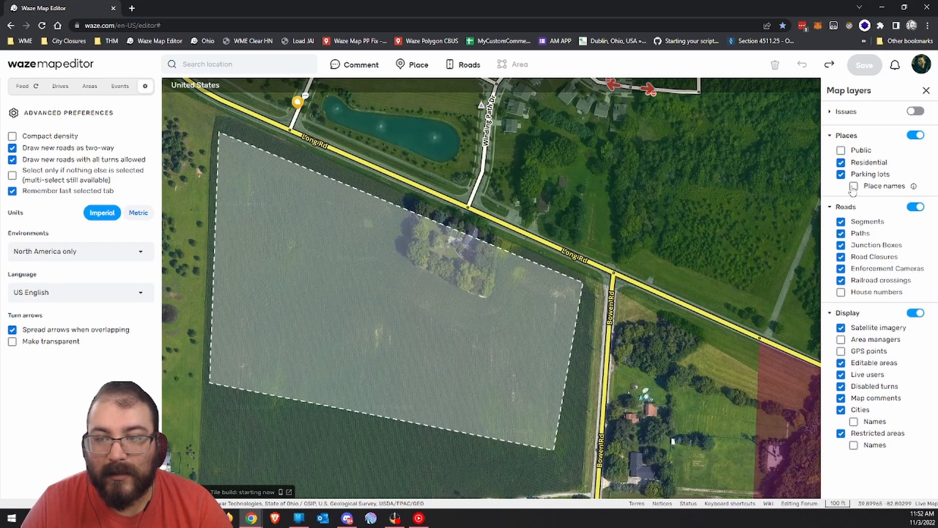
{"action": "left_click", "coordinate": [841, 151]}
{"action": "left_click", "coordinate": [862, 164]}
{"action": "left_click", "coordinate": [861, 164]}
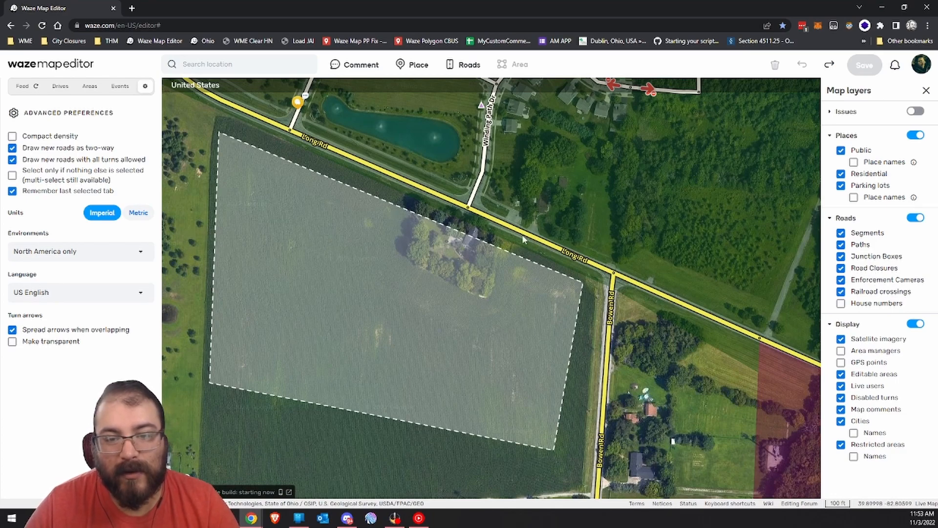
Step: Select the Long Rd segment between Winding Path Dr and Bowen Rd and review its road closure form, including the Direction and Event choices
{"action": "left_click", "coordinate": [559, 253]}
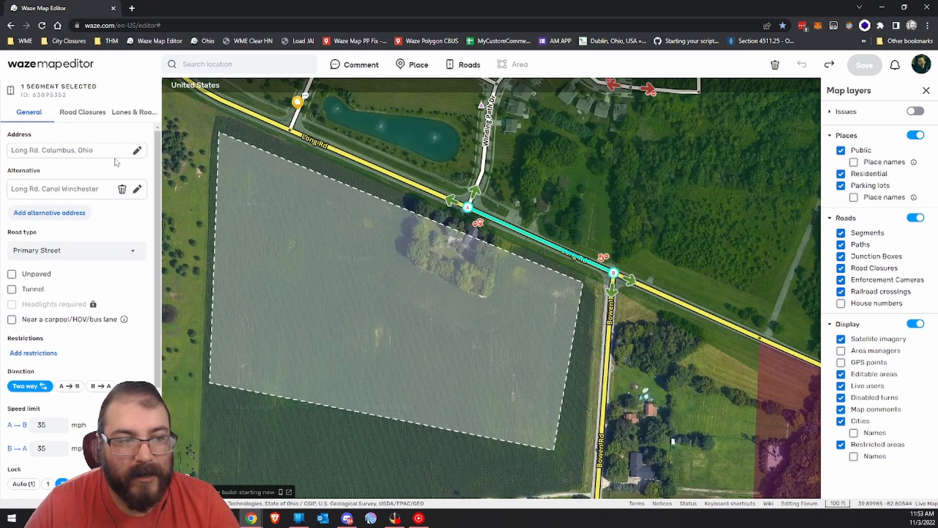
{"action": "left_click", "coordinate": [83, 112]}
{"action": "left_click", "coordinate": [89, 207]}
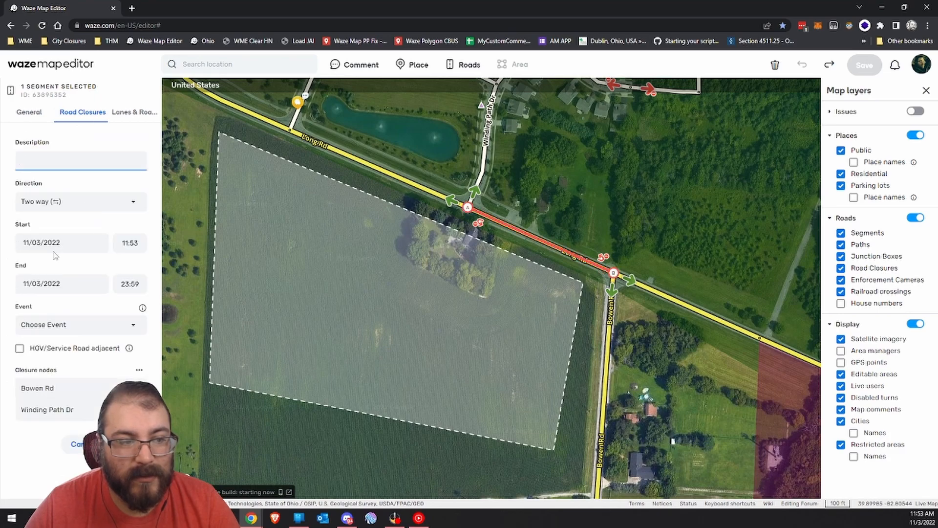
{"action": "left_click", "coordinate": [30, 114]}
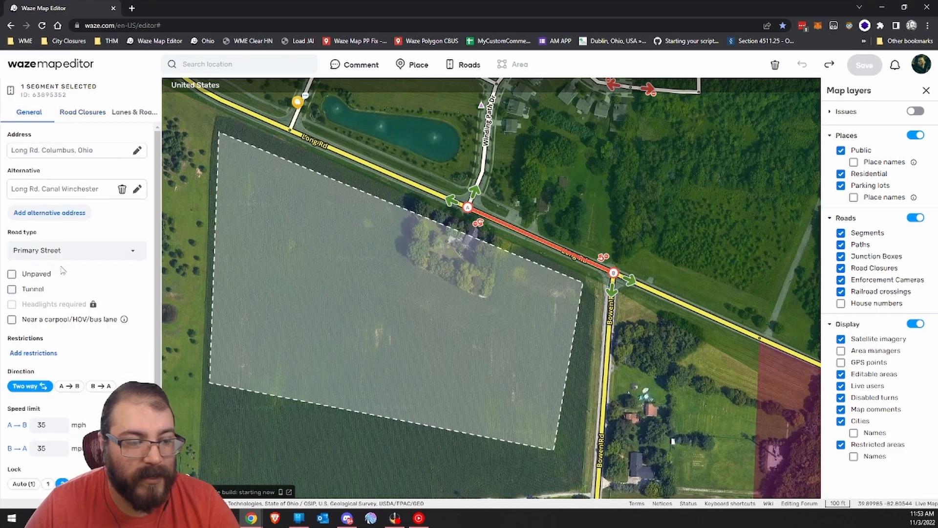
{"action": "left_click", "coordinate": [83, 111]}
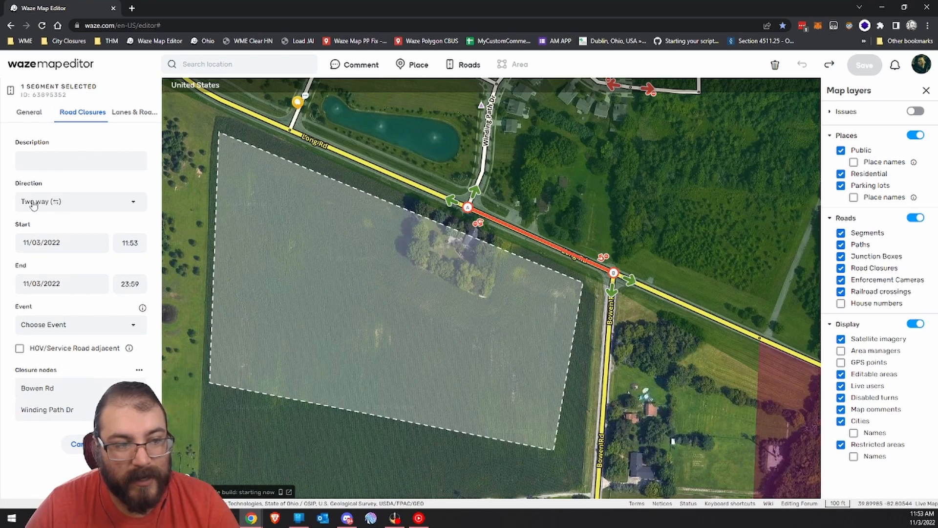
{"action": "left_click", "coordinate": [51, 208]}
{"action": "left_click", "coordinate": [54, 206]}
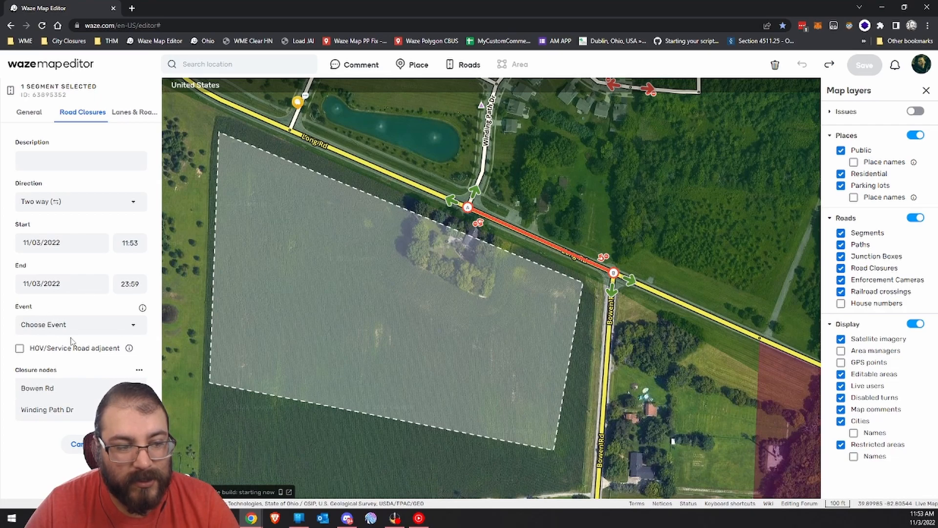
{"action": "left_click", "coordinate": [91, 326]}
{"action": "left_click", "coordinate": [88, 328]}
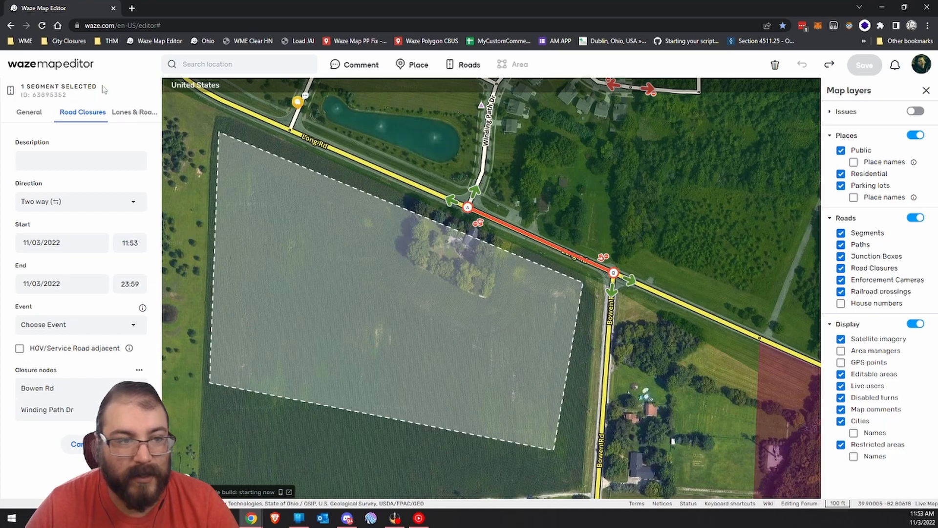
Step: View the segment's lane guidance and road width settings, return to its general properties, and deselect the segment
{"action": "left_click", "coordinate": [119, 121]}
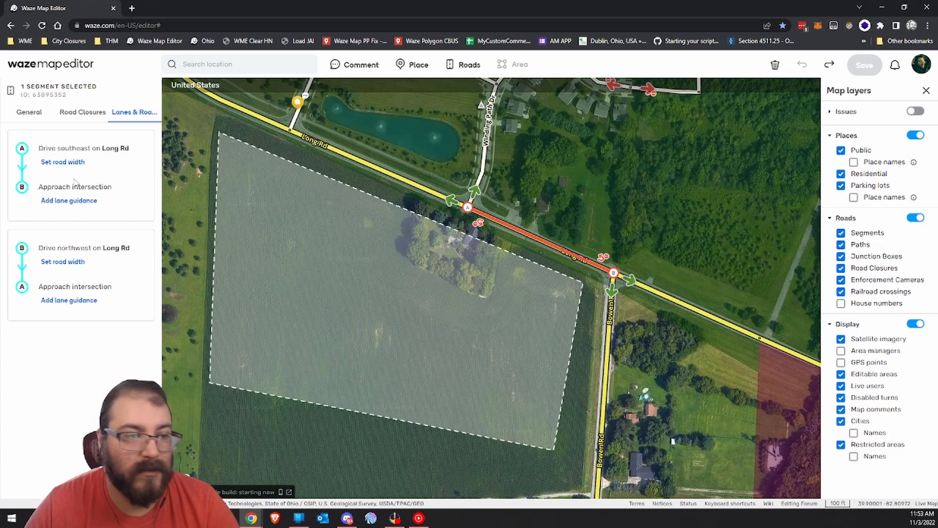
{"action": "left_click", "coordinate": [7, 114]}
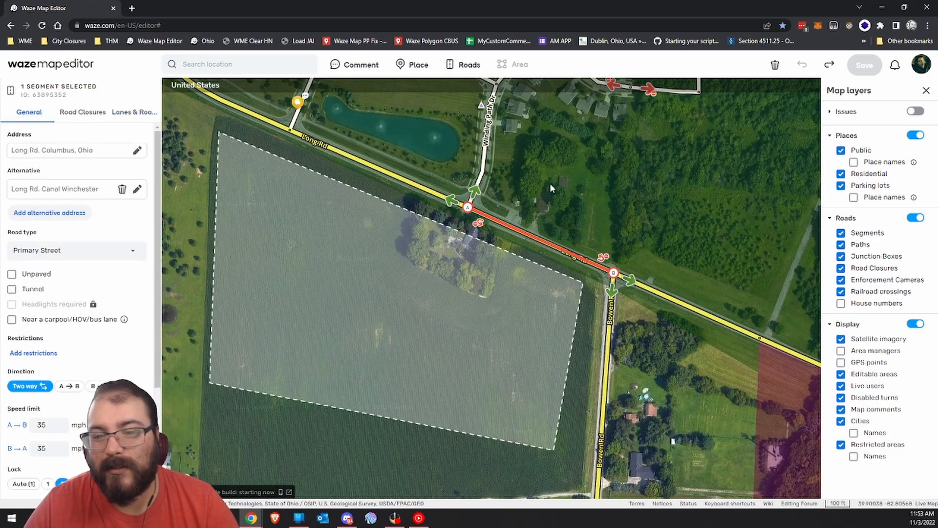
{"action": "left_click", "coordinate": [662, 177]}
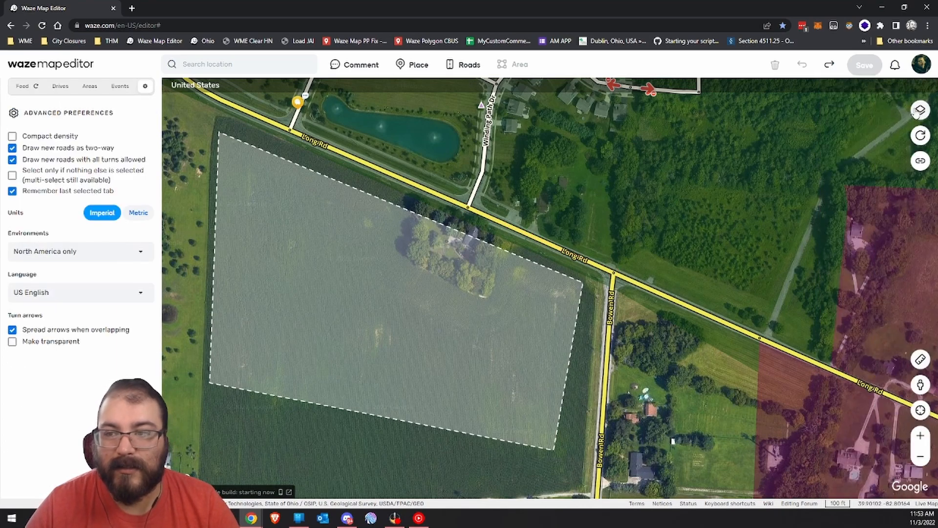
Step: Look over the Winding Path Dr neighbourhood north of Long Rd and return to the outlined field
{"action": "mouse_move", "coordinate": [915, 114]}
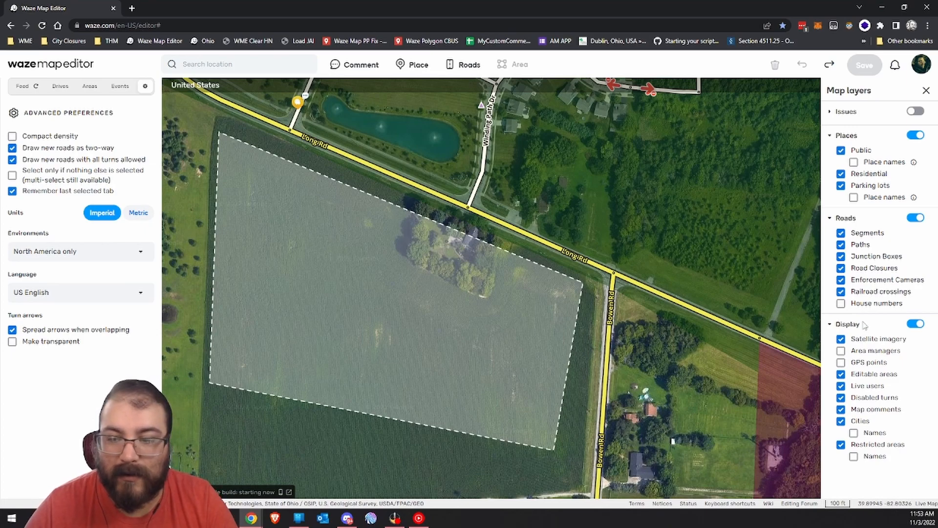
{"action": "left_click", "coordinate": [878, 307]}
{"action": "left_click_drag", "start_coordinate": [641, 217], "coordinate": [625, 305]}
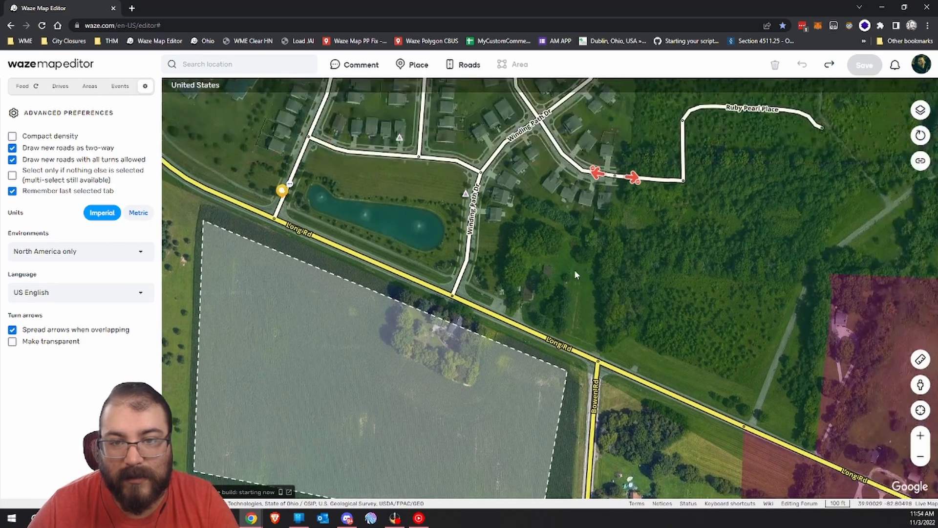
{"action": "left_click_drag", "start_coordinate": [548, 224], "coordinate": [582, 332]}
{"action": "left_click_drag", "start_coordinate": [697, 272], "coordinate": [634, 432]}
{"action": "left_click_drag", "start_coordinate": [482, 324], "coordinate": [567, 352]}
{"action": "left_click", "coordinate": [921, 111]}
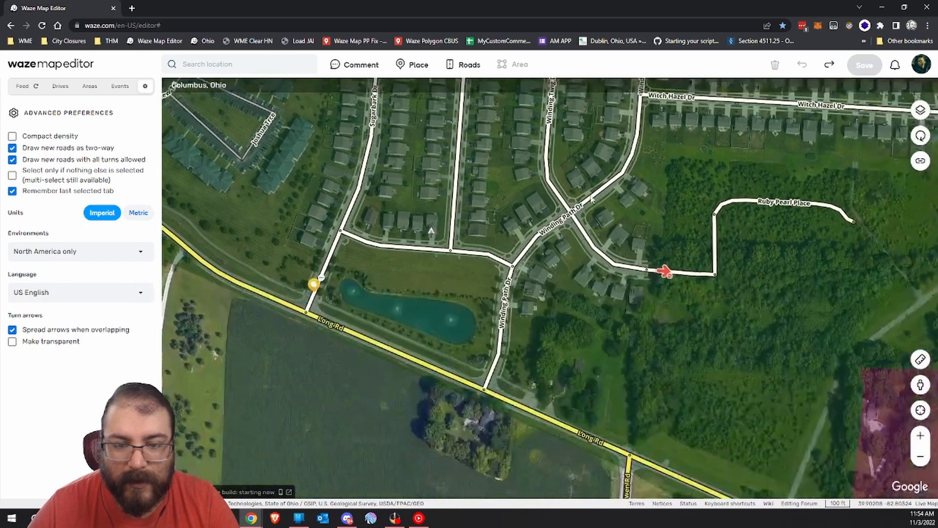
{"action": "left_click_drag", "start_coordinate": [618, 362], "coordinate": [630, 169]}
Step: Open the map layers, switch Satellite imagery off and back on, and show Area managers briefly before hiding it
{"action": "left_click", "coordinate": [921, 110]}
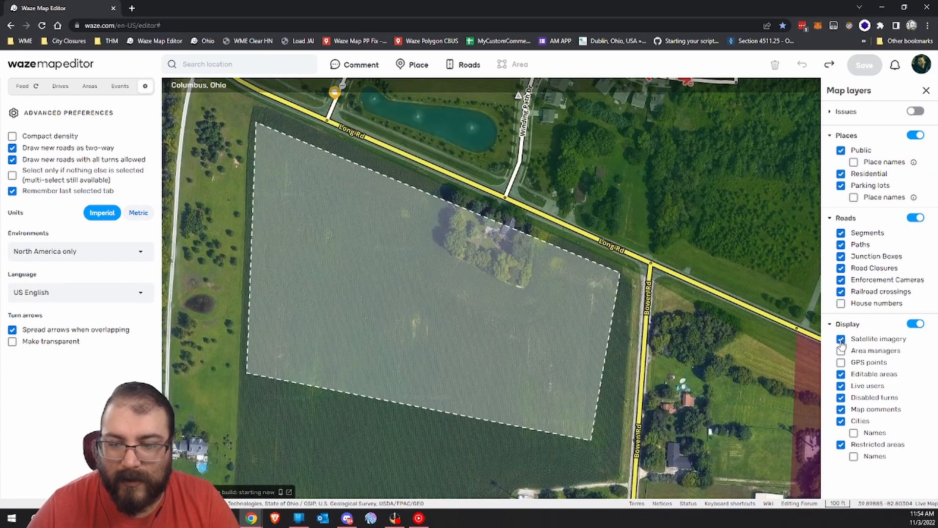
{"action": "left_click", "coordinate": [841, 340]}
{"action": "left_click", "coordinate": [841, 339]}
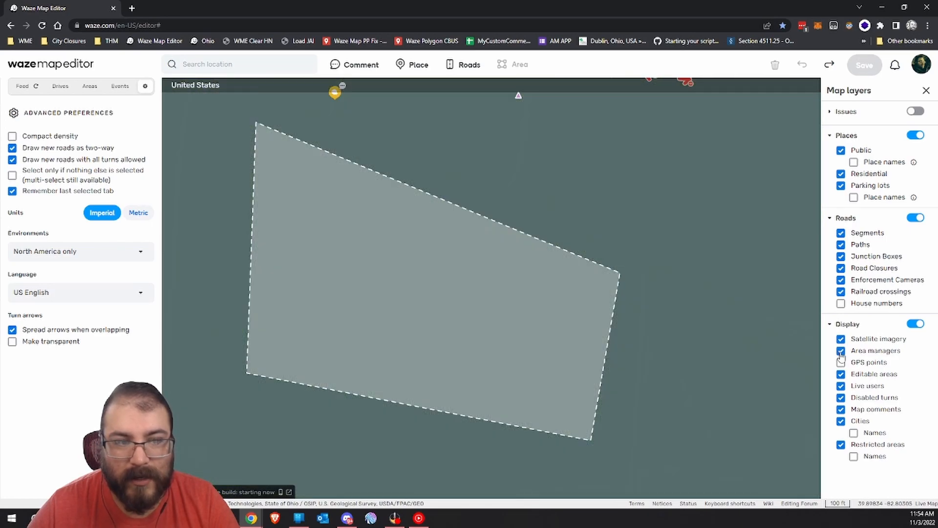
{"action": "left_click", "coordinate": [842, 352]}
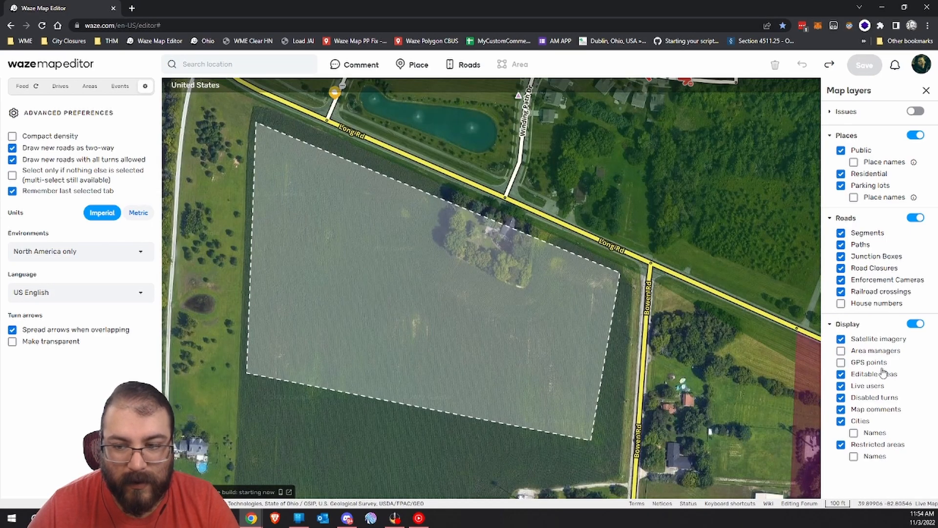
Step: Show the GPS points layer, examine the traces along Long Rd and Bowen Rd, and hide the layer again
{"action": "left_click", "coordinate": [841, 363]}
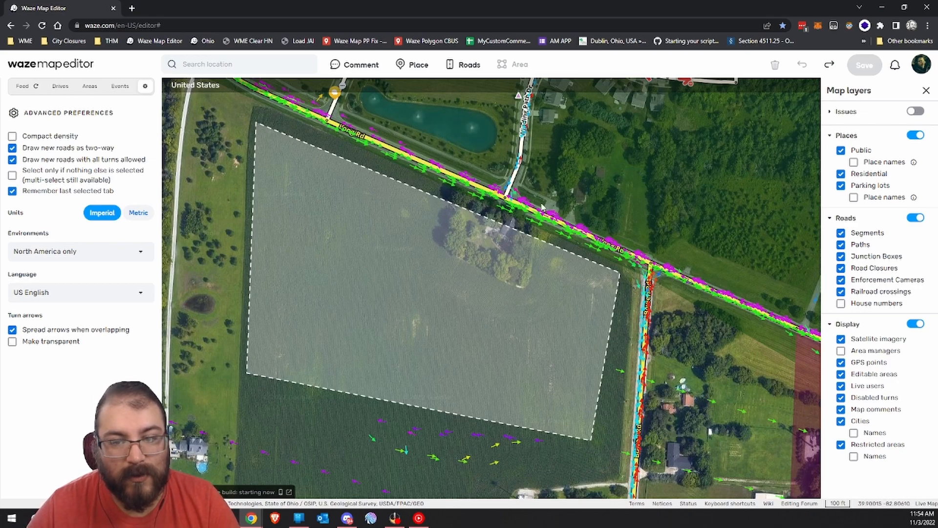
{"action": "left_click_drag", "start_coordinate": [440, 125], "coordinate": [516, 189]}
{"action": "left_click_drag", "start_coordinate": [760, 260], "coordinate": [670, 219]}
{"action": "left_click_drag", "start_coordinate": [722, 415], "coordinate": [660, 300]}
{"action": "left_click_drag", "start_coordinate": [720, 271], "coordinate": [739, 439]}
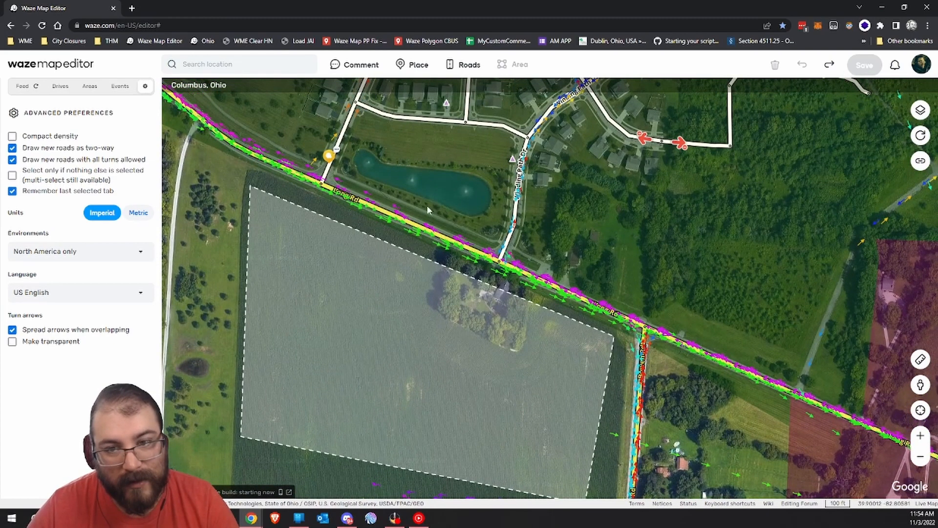
{"action": "left_click", "coordinate": [920, 111]}
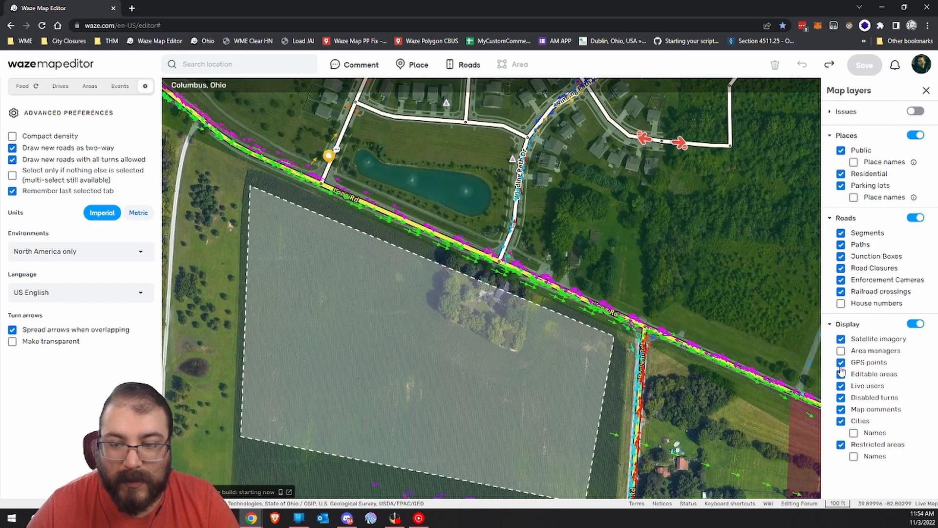
{"action": "left_click", "coordinate": [841, 363]}
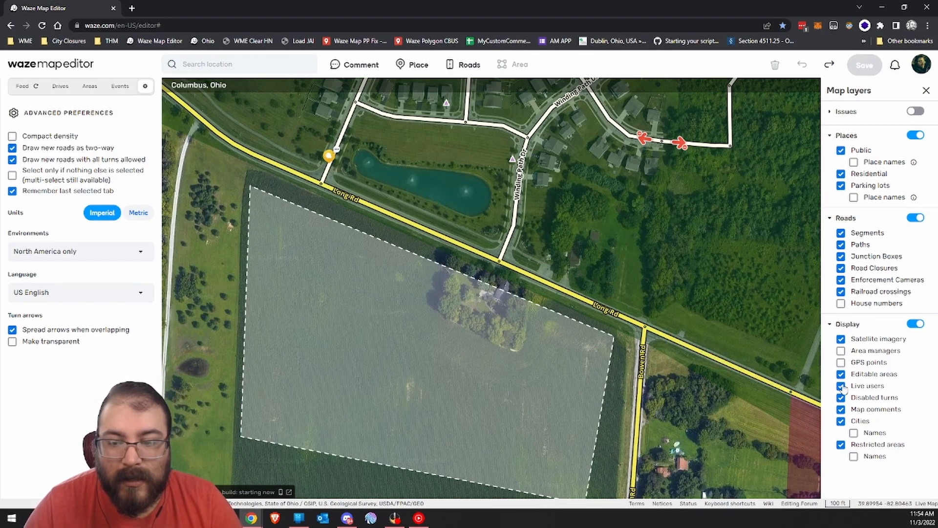
Step: Turn off the Editable areas layer and bring Tunnel Hill Rd near Crooksville, Ohio into close view
{"action": "left_click", "coordinate": [841, 375]}
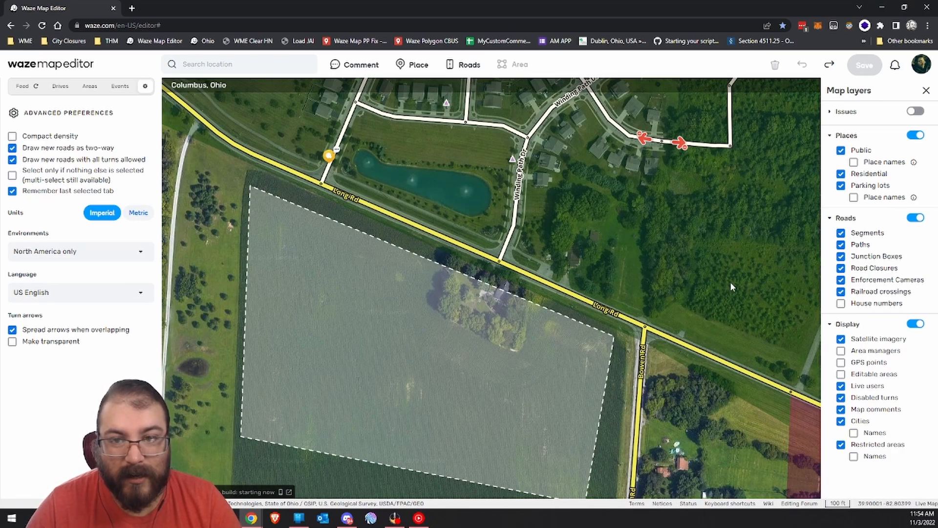
{"action": "scroll", "coordinate": [731, 284], "scroll_direction": "down", "scroll_amount": 6}
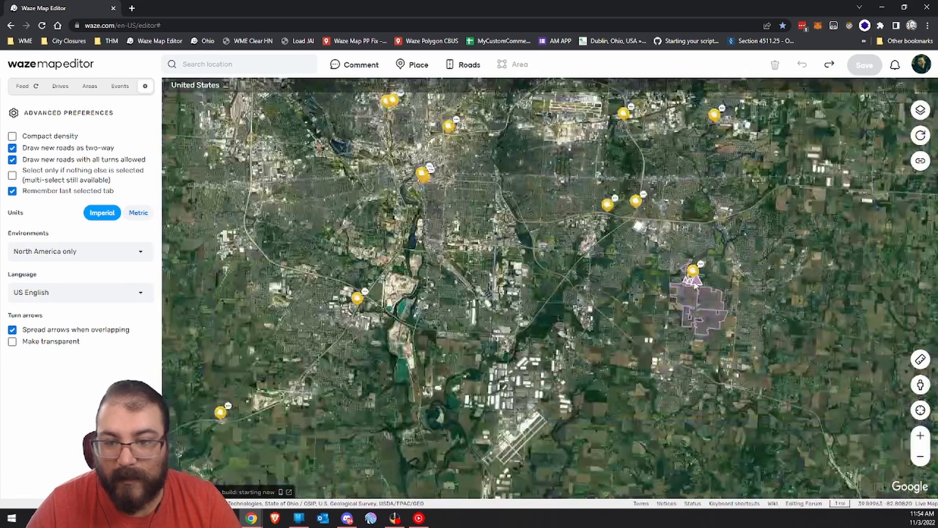
{"action": "scroll", "coordinate": [695, 284], "scroll_direction": "down", "scroll_amount": 2}
{"action": "left_click_drag", "start_coordinate": [820, 290], "coordinate": [452, 250]}
{"action": "scroll", "coordinate": [549, 301], "scroll_direction": "up", "scroll_amount": 3}
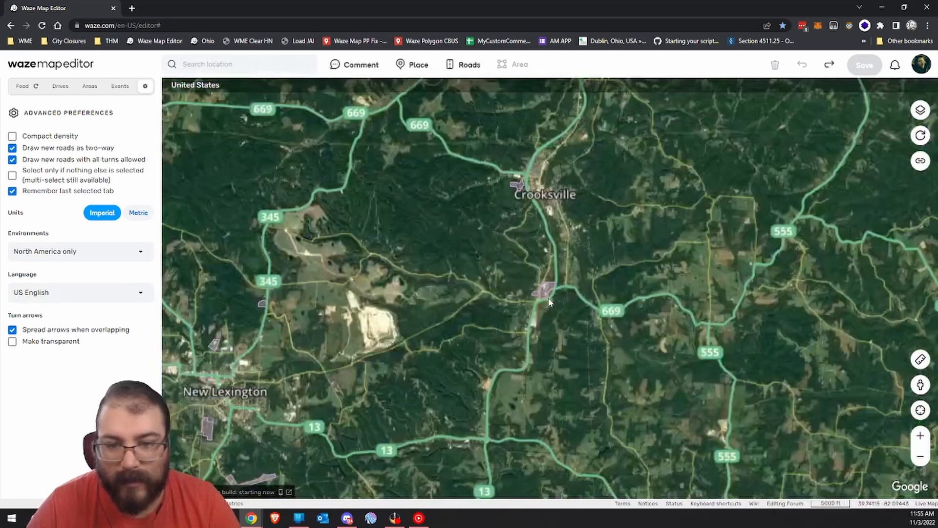
{"action": "scroll", "coordinate": [562, 304], "scroll_direction": "up", "scroll_amount": 1}
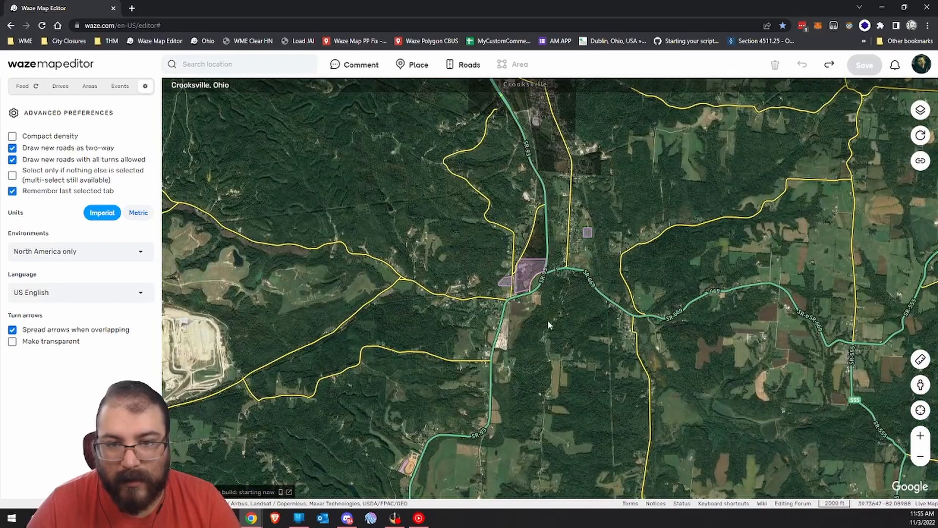
{"action": "scroll", "coordinate": [441, 304], "scroll_direction": "up", "scroll_amount": 2}
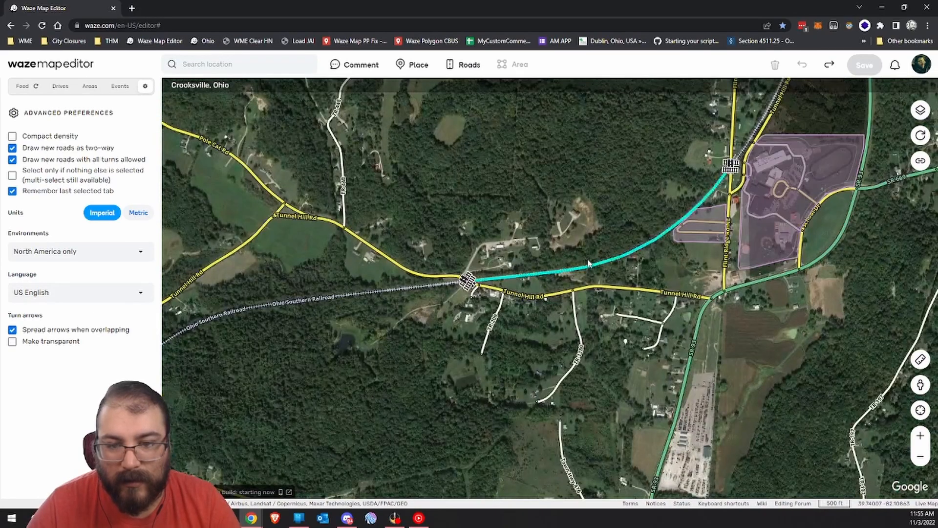
Step: Turn the Editable areas layer back on, then toggle it off and on once more to compare the map shading
{"action": "left_click", "coordinate": [920, 110]}
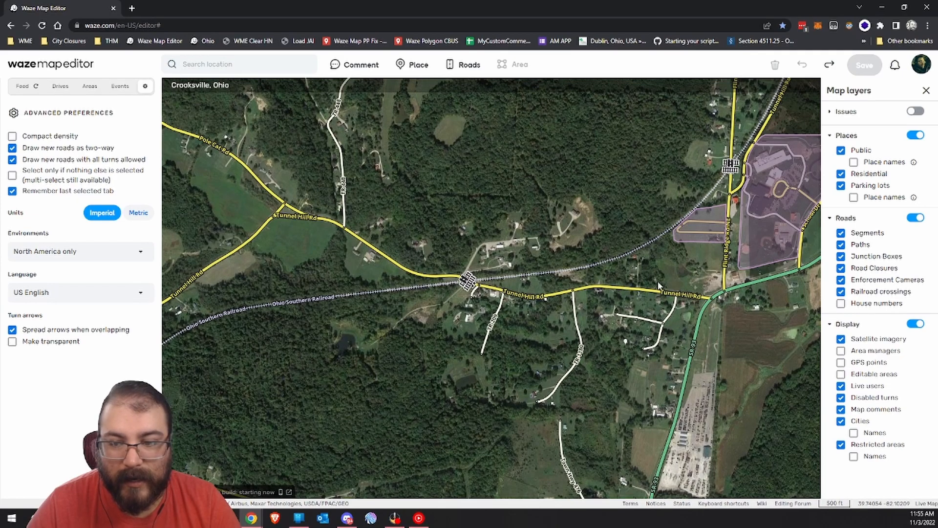
{"action": "left_click", "coordinate": [841, 374]}
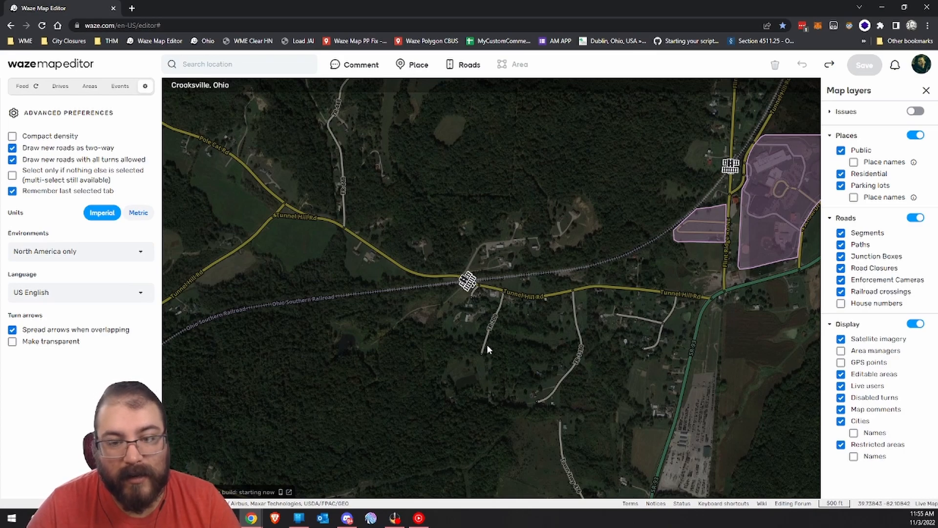
{"action": "left_click", "coordinate": [842, 375]}
{"action": "left_click", "coordinate": [842, 375]}
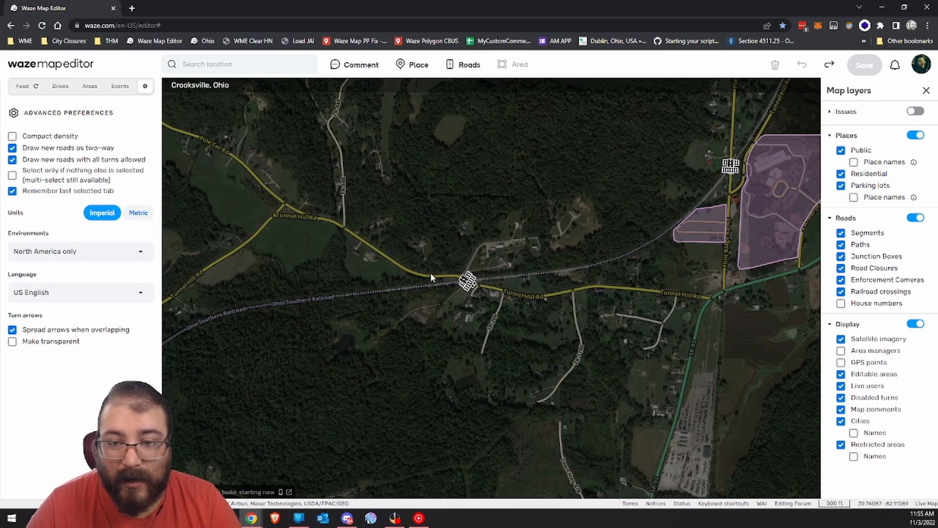
Step: Examine the extent of the editable areas from Crooksville westward past Columbus at a regional scale
{"action": "scroll", "coordinate": [430, 273], "scroll_direction": "down", "scroll_amount": 4}
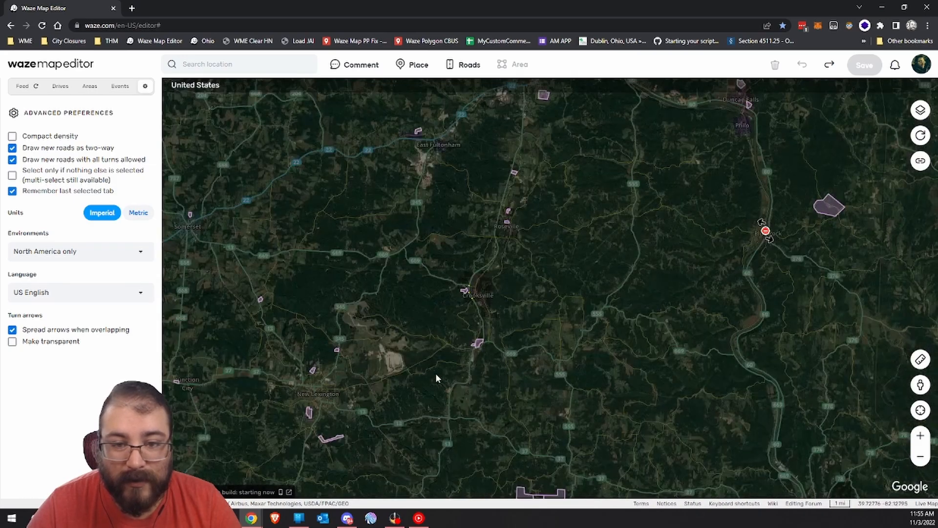
{"action": "left_click_drag", "start_coordinate": [484, 387], "coordinate": [786, 415]}
{"action": "scroll", "coordinate": [611, 403], "scroll_direction": "down", "scroll_amount": 1}
{"action": "left_click_drag", "start_coordinate": [505, 392], "coordinate": [738, 352]}
{"action": "left_click_drag", "start_coordinate": [495, 380], "coordinate": [550, 275]}
{"action": "scroll", "coordinate": [547, 364], "scroll_direction": "down", "scroll_amount": 2}
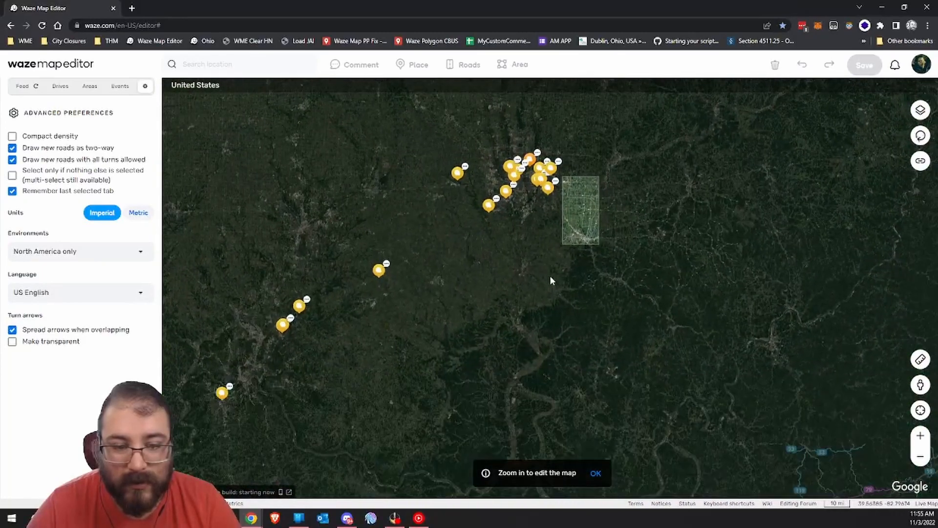
{"action": "left_click_drag", "start_coordinate": [345, 387], "coordinate": [540, 316]}
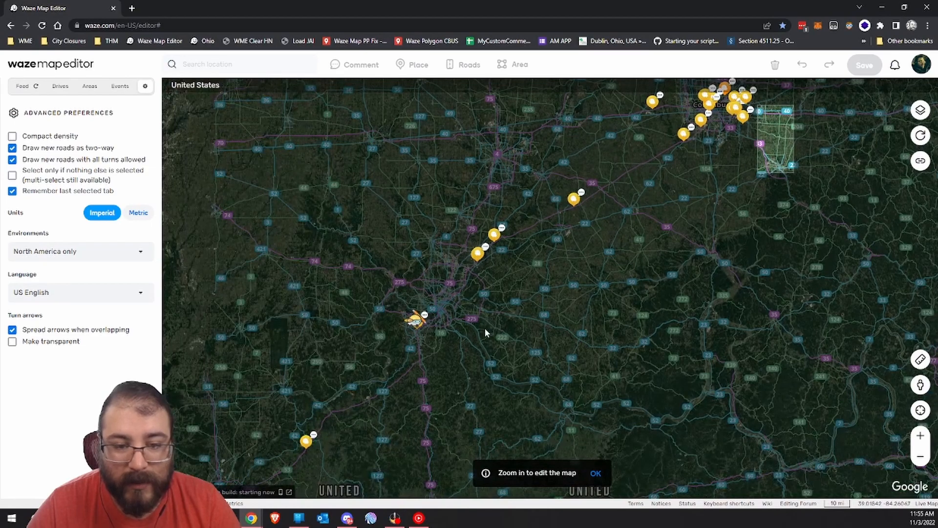
Step: Switch the Live users layer off and back on, look for active editors around Columbus, and reopen the map layers
{"action": "mouse_move", "coordinate": [921, 111]}
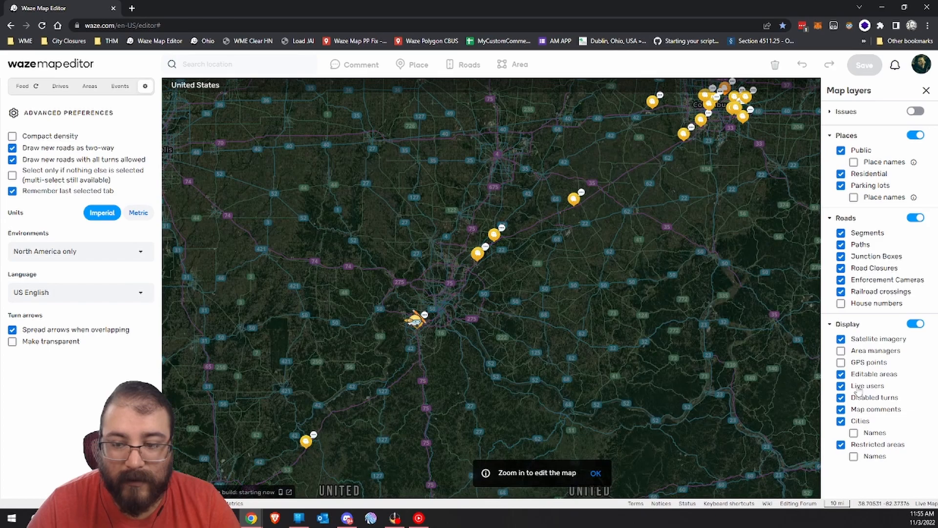
{"action": "left_click", "coordinate": [857, 388]}
{"action": "left_click", "coordinate": [858, 388]}
{"action": "left_click_drag", "start_coordinate": [654, 324], "coordinate": [418, 455]}
{"action": "left_click_drag", "start_coordinate": [684, 196], "coordinate": [664, 224]}
{"action": "left_click", "coordinate": [920, 110]}
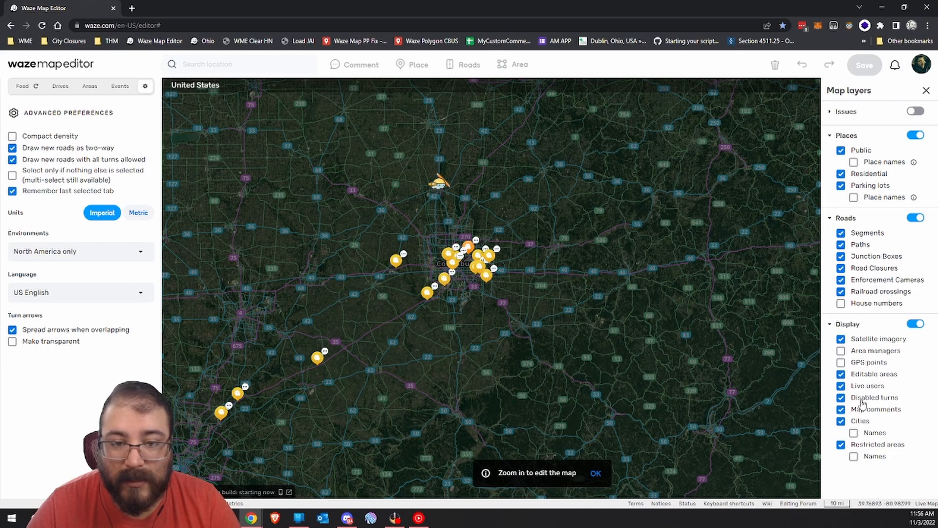
Step: Turn on the Issues layer over downtown Columbus and look over the streets around E Long St and E Broad St
{"action": "scroll", "coordinate": [465, 274], "scroll_direction": "up", "scroll_amount": 4}
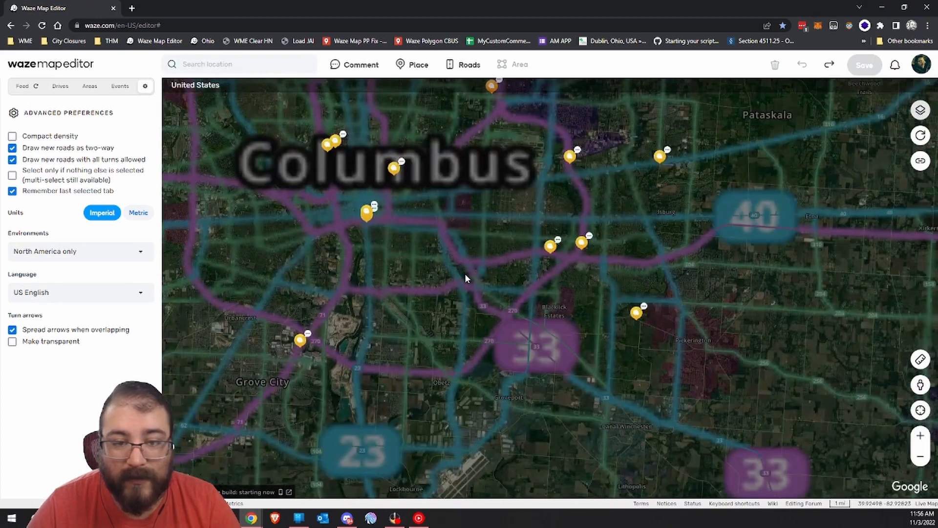
{"action": "scroll", "coordinate": [513, 297], "scroll_direction": "up", "scroll_amount": 5}
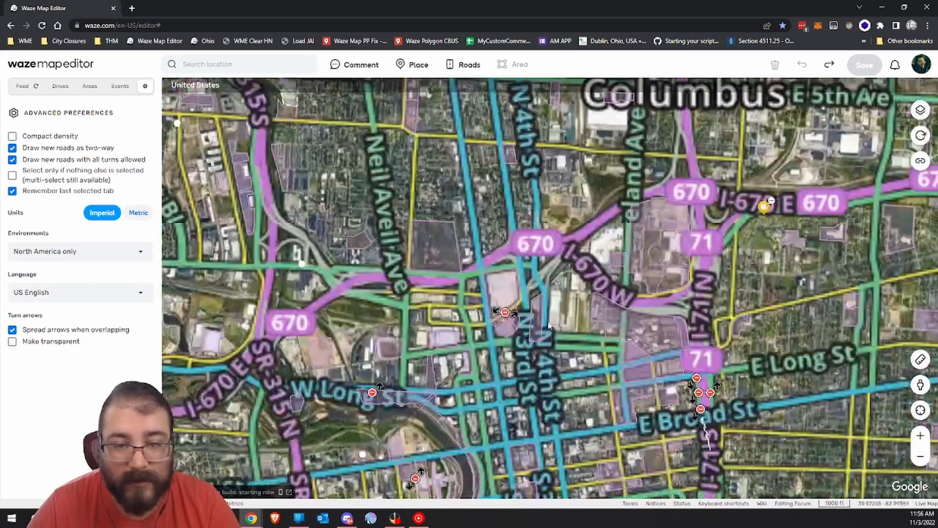
{"action": "scroll", "coordinate": [553, 347], "scroll_direction": "up", "scroll_amount": 3}
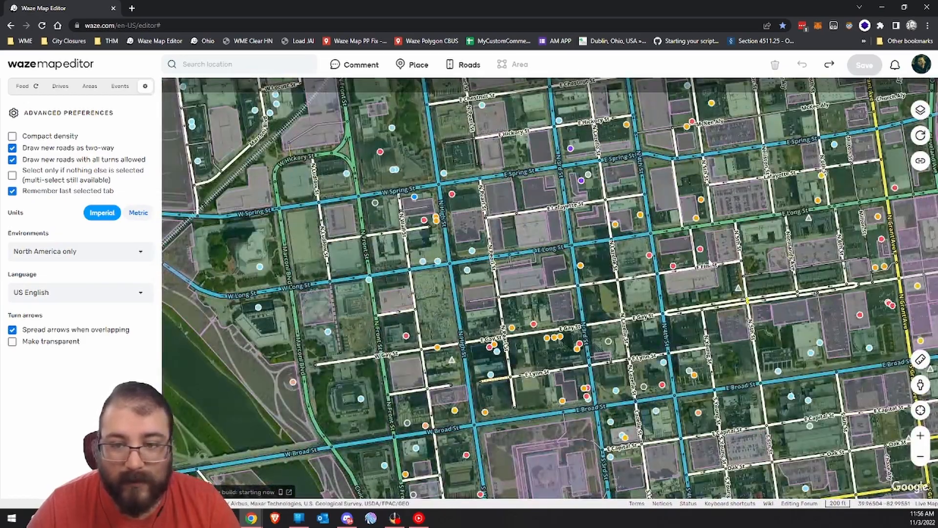
{"action": "left_click_drag", "start_coordinate": [701, 262], "coordinate": [548, 312]}
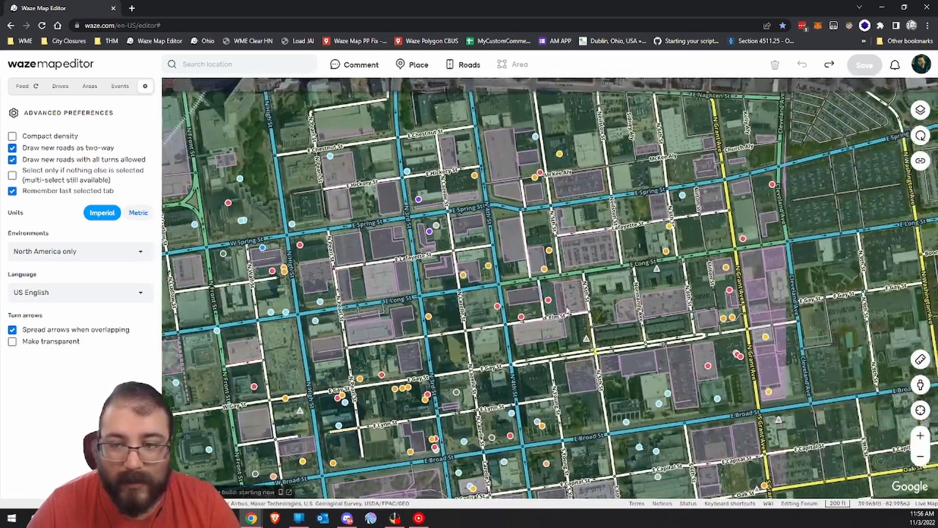
{"action": "left_click", "coordinate": [920, 111]}
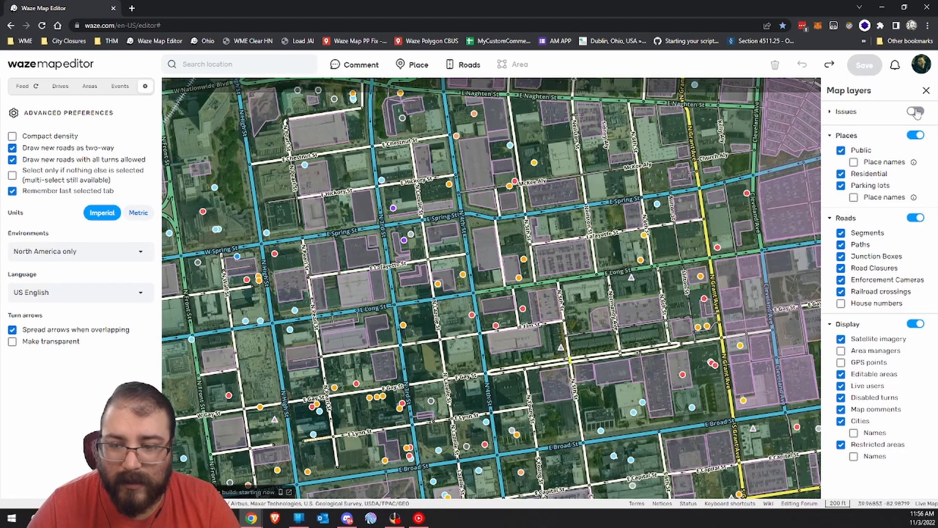
{"action": "left_click", "coordinate": [915, 112]}
{"action": "scroll", "coordinate": [544, 315], "scroll_direction": "up", "scroll_amount": 1}
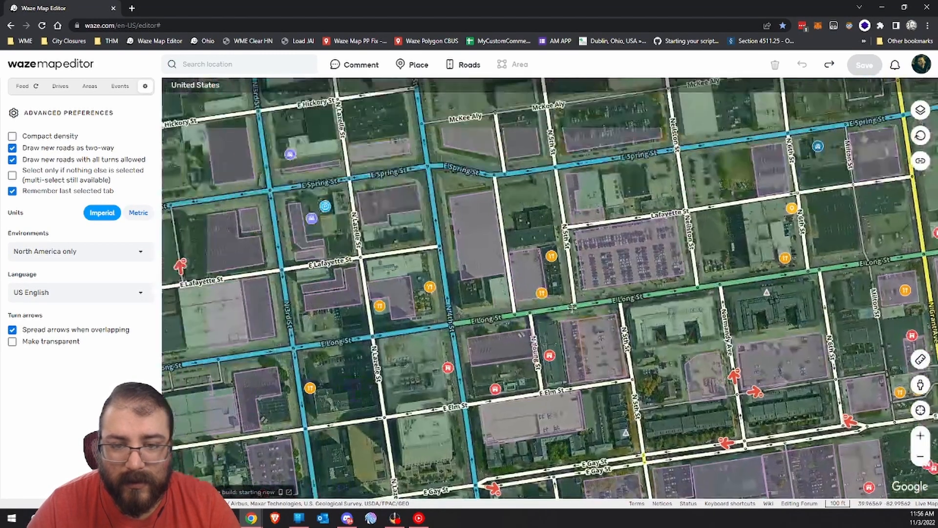
{"action": "scroll", "coordinate": [548, 310], "scroll_direction": "down", "scroll_amount": 1}
{"action": "left_click_drag", "start_coordinate": [680, 410], "coordinate": [520, 278]}
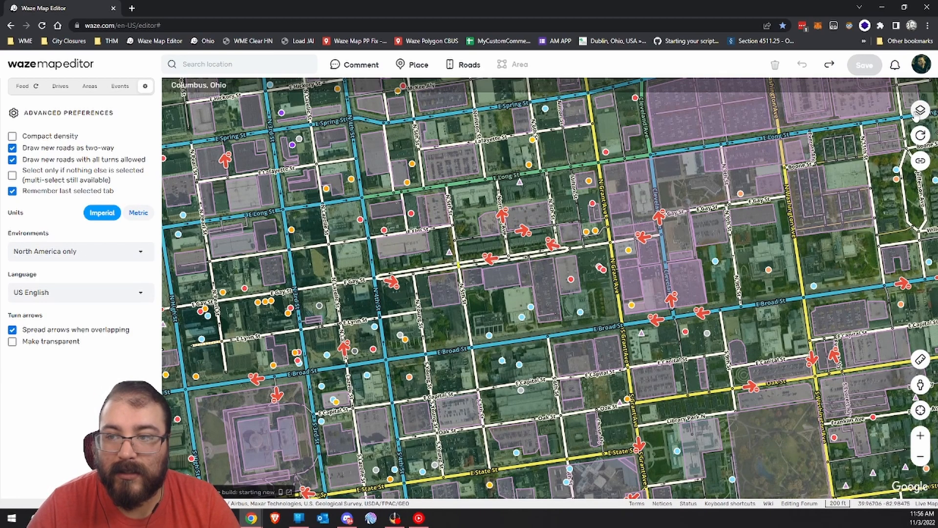
Step: Turn the Map comments layer off and back on
{"action": "left_click", "coordinate": [920, 112]}
{"action": "scroll", "coordinate": [868, 347], "scroll_direction": "down", "scroll_amount": 2}
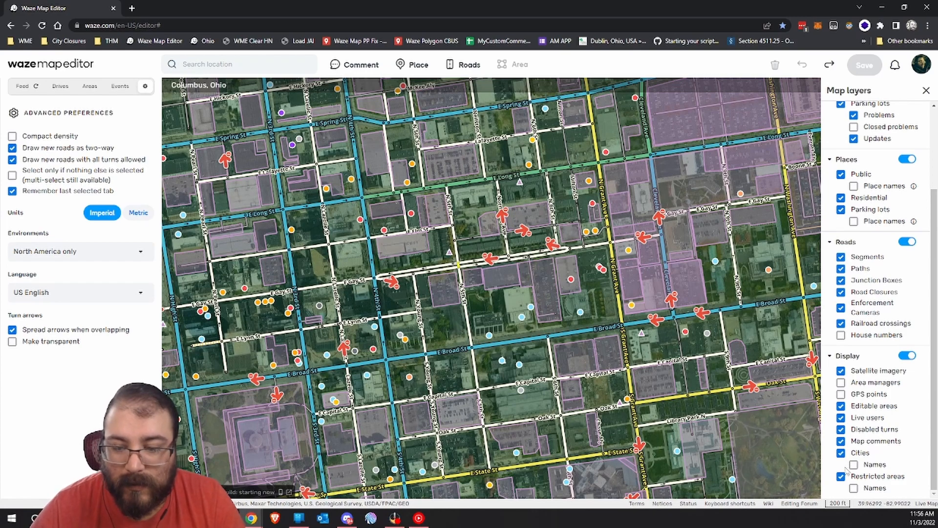
{"action": "left_click", "coordinate": [867, 443]}
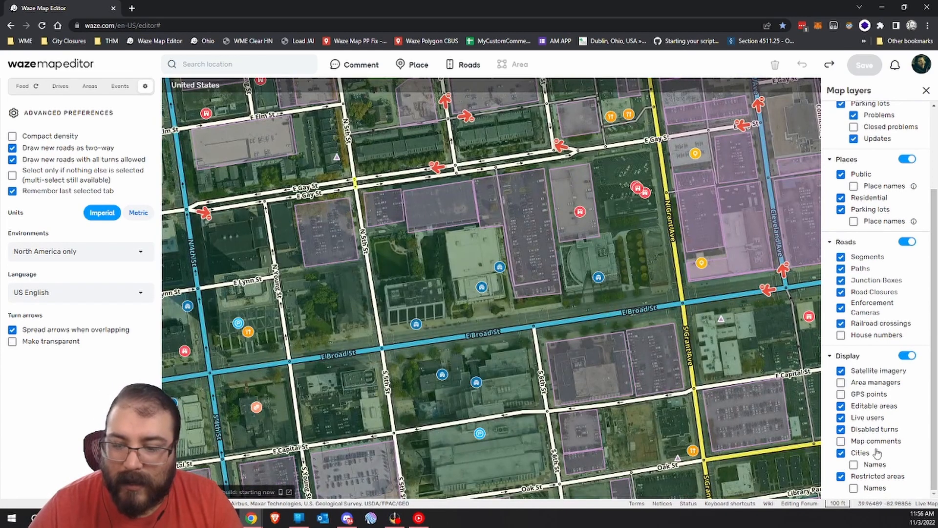
{"action": "left_click", "coordinate": [876, 443]}
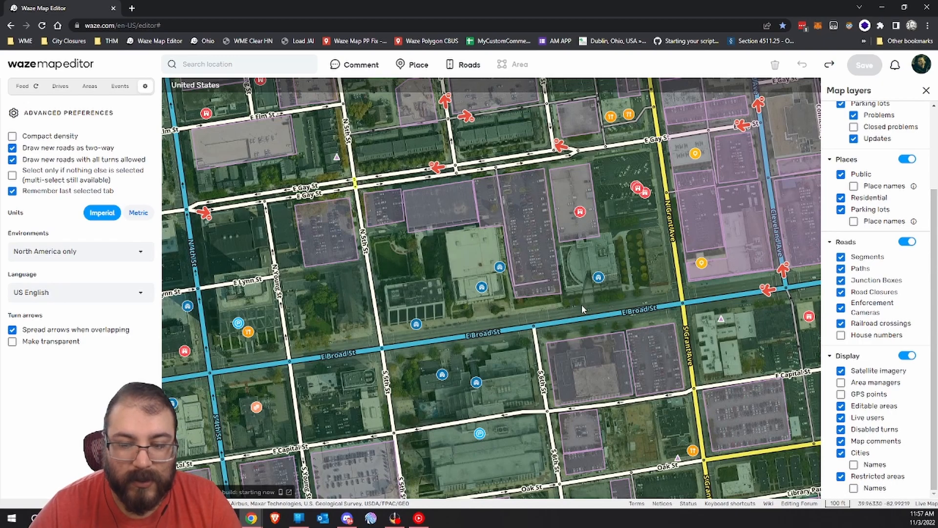
Step: Measure a distance with the Ruler from a point just east of N 5th St, north of E Broad St, and dismiss the measurement
{"action": "scroll", "coordinate": [582, 304], "scroll_direction": "down", "scroll_amount": 1}
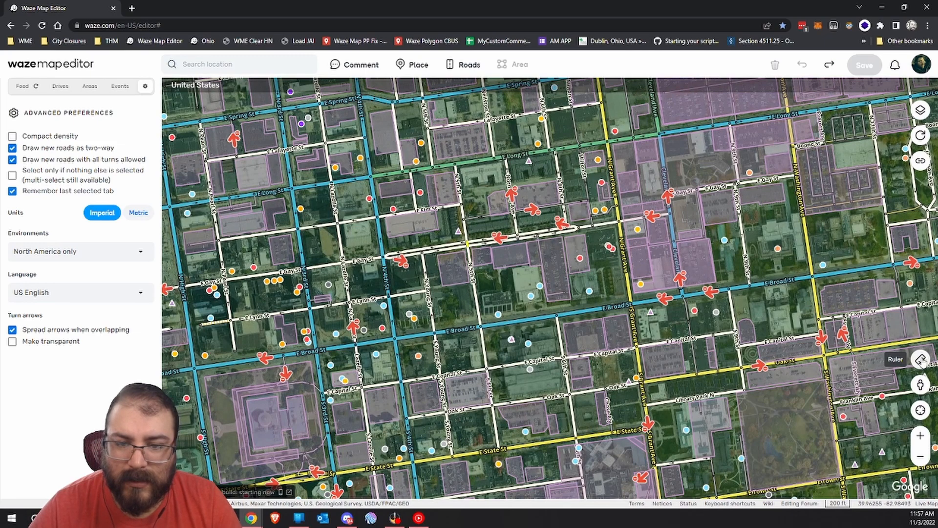
{"action": "left_click", "coordinate": [921, 361]}
{"action": "left_click", "coordinate": [488, 282]}
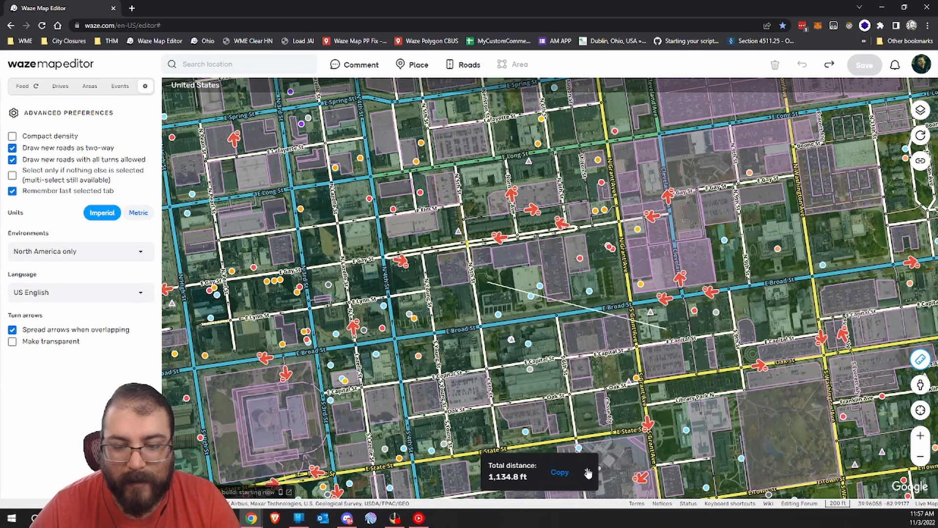
{"action": "left_click", "coordinate": [587, 472]}
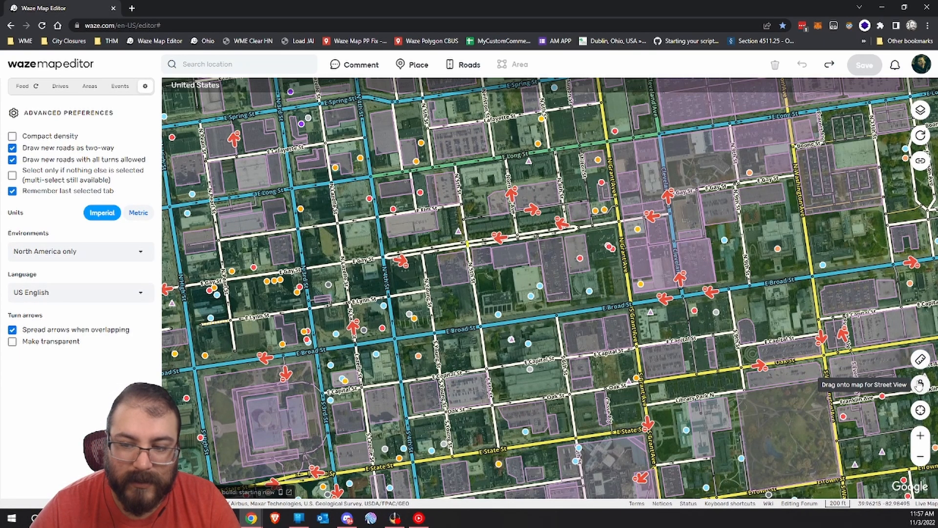
Step: View E Broad St in Street View, turn the camera to look along the road, and close the view
{"action": "left_click_drag", "start_coordinate": [920, 386], "coordinate": [516, 322]}
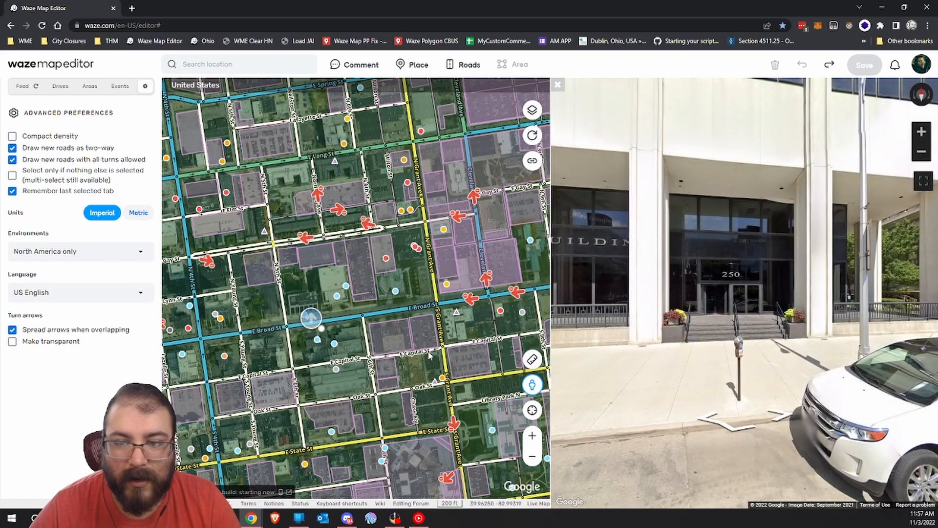
{"action": "left_click_drag", "start_coordinate": [736, 303], "coordinate": [596, 308]}
{"action": "left_click_drag", "start_coordinate": [801, 298], "coordinate": [659, 298]}
{"action": "left_click_drag", "start_coordinate": [848, 292], "coordinate": [659, 294]}
{"action": "left_click", "coordinate": [737, 332]}
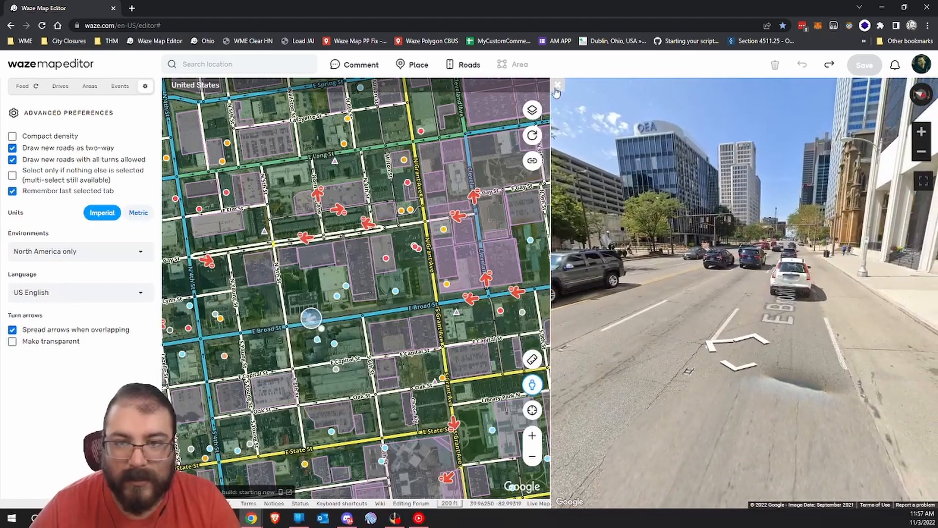
{"action": "left_click", "coordinate": [558, 85]}
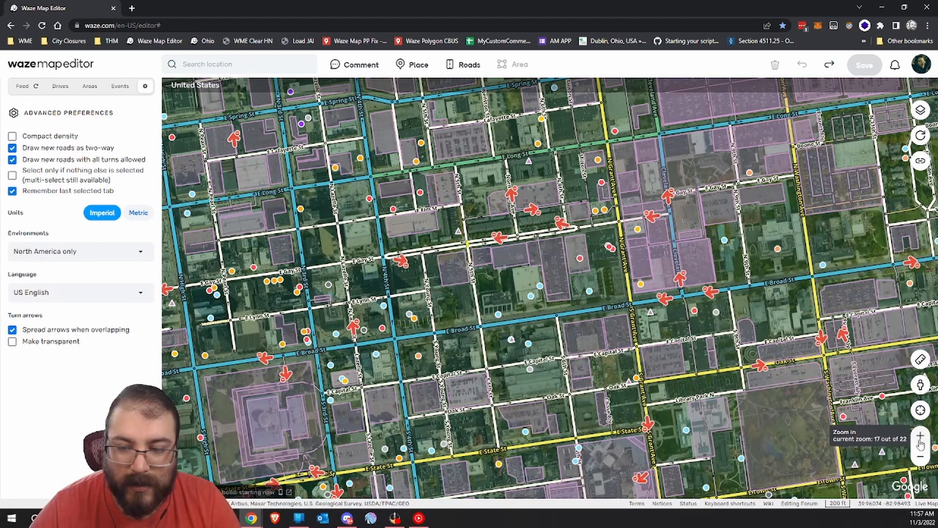
Step: Try zoom level 16, return to 17, and examine a downtown parking lot at the maximum zoom level of 22
{"action": "left_click", "coordinate": [922, 454]}
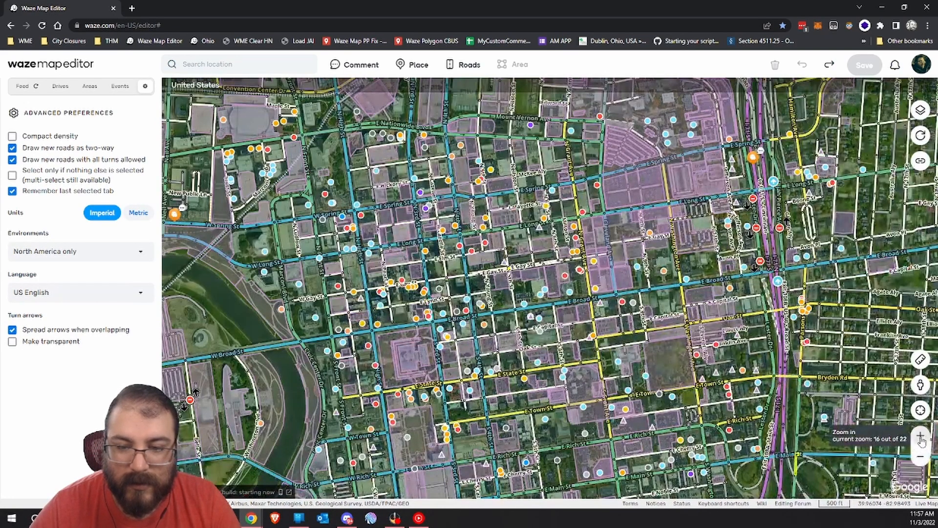
{"action": "left_click", "coordinate": [922, 438]}
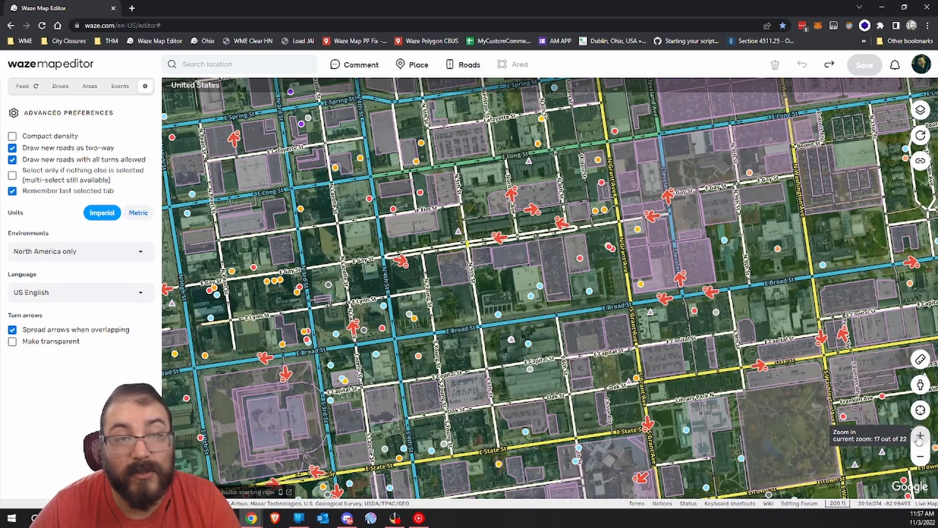
{"action": "left_click", "coordinate": [919, 438]}
{"action": "left_click", "coordinate": [920, 438]}
{"action": "left_click", "coordinate": [920, 438]}
{"action": "left_click", "coordinate": [919, 437]}
{"action": "left_click", "coordinate": [920, 438]}
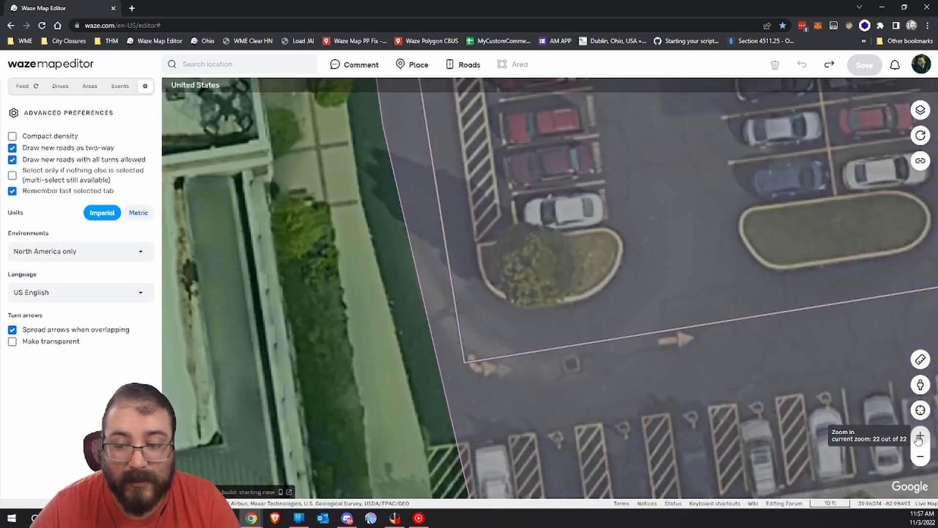
{"action": "left_click_drag", "start_coordinate": [356, 400], "coordinate": [431, 281]}
{"action": "left_click_drag", "start_coordinate": [536, 350], "coordinate": [567, 186]}
Step: Zoom the map out from level 22 to level 6 to see the eastern United States
{"action": "left_click", "coordinate": [921, 458]}
{"action": "left_click", "coordinate": [921, 458]}
{"action": "left_click", "coordinate": [920, 457]}
{"action": "left_click", "coordinate": [920, 457]}
{"action": "left_click", "coordinate": [921, 457]}
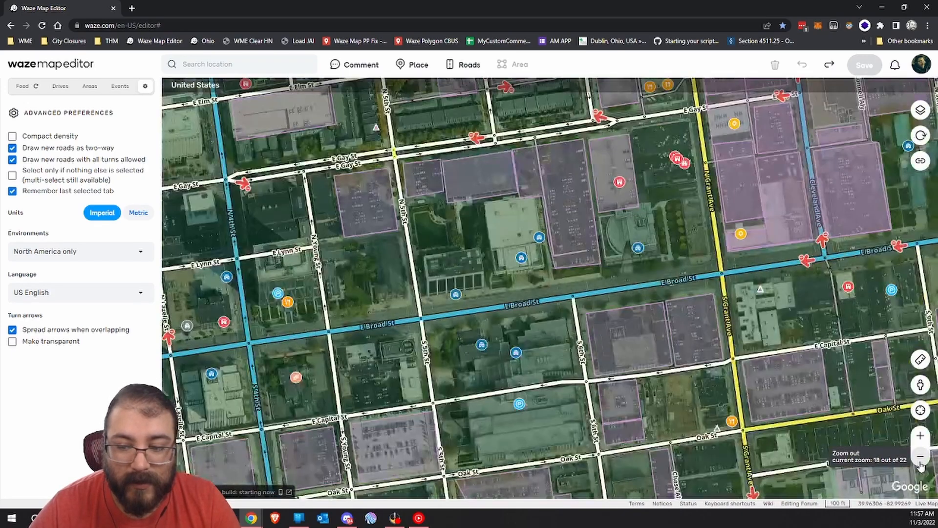
{"action": "left_click", "coordinate": [921, 457]}
{"action": "left_click", "coordinate": [920, 458]}
{"action": "left_click", "coordinate": [920, 458]}
{"action": "left_click", "coordinate": [921, 458]}
{"action": "left_click", "coordinate": [920, 458]}
{"action": "left_click", "coordinate": [921, 458]}
{"action": "left_click", "coordinate": [921, 457]}
{"action": "left_click", "coordinate": [921, 457]}
{"action": "left_click", "coordinate": [920, 461]}
{"action": "left_click", "coordinate": [920, 461]}
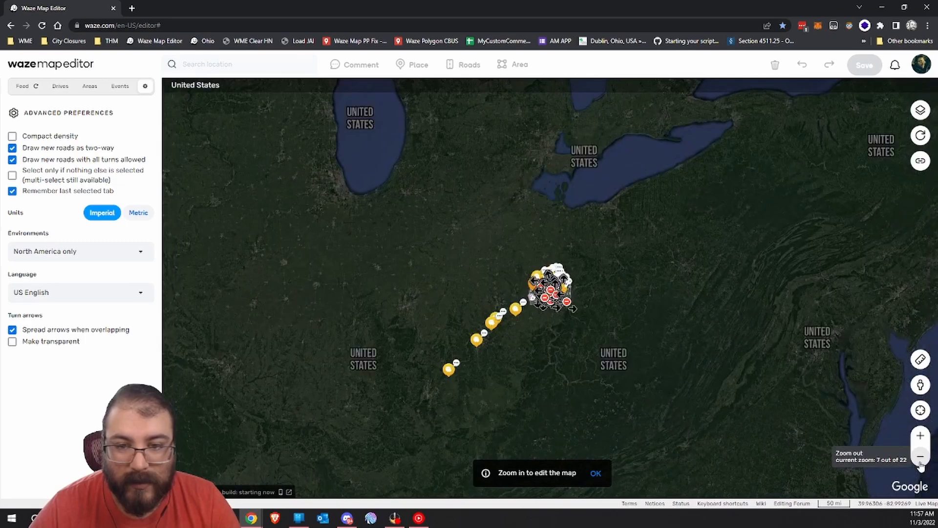
{"action": "left_click", "coordinate": [921, 457]}
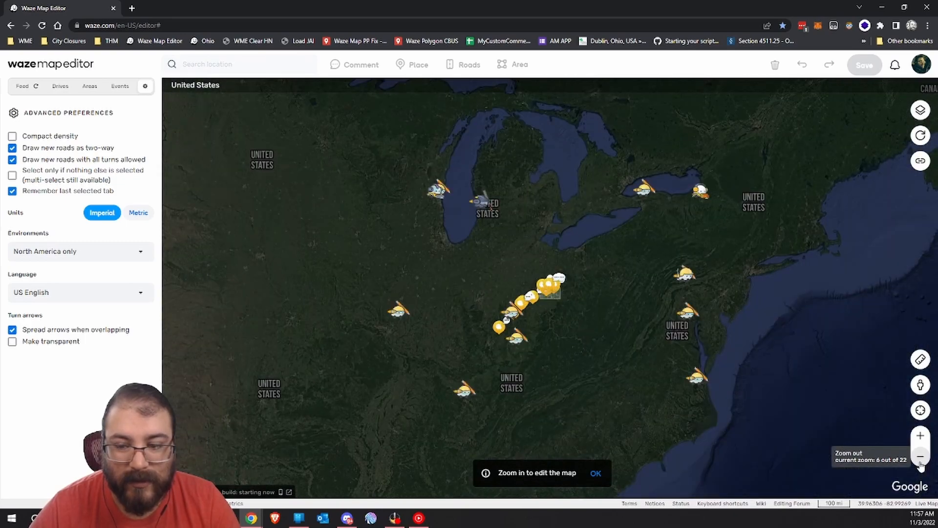
Step: Return the map to central Columbus, Ohio, around the river and the I-70 interchange
{"action": "left_click", "coordinate": [921, 437]}
{"action": "left_click", "coordinate": [921, 436]}
{"action": "left_click", "coordinate": [921, 437]}
{"action": "left_click", "coordinate": [921, 437]}
{"action": "left_click", "coordinate": [921, 436]}
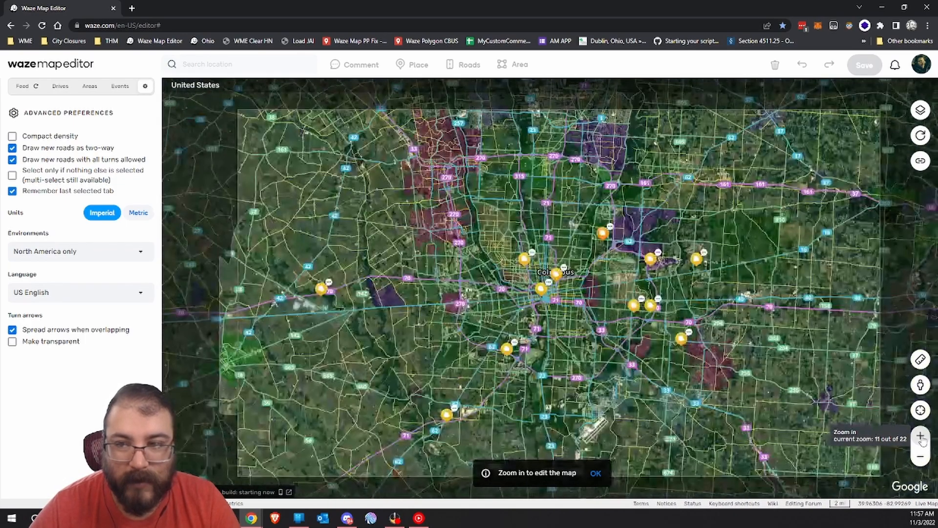
{"action": "left_click", "coordinate": [921, 437]}
{"action": "left_click", "coordinate": [921, 436]}
{"action": "scroll", "coordinate": [521, 325], "scroll_direction": "up", "scroll_amount": 2}
{"action": "left_click_drag", "start_coordinate": [528, 339], "coordinate": [531, 346]}
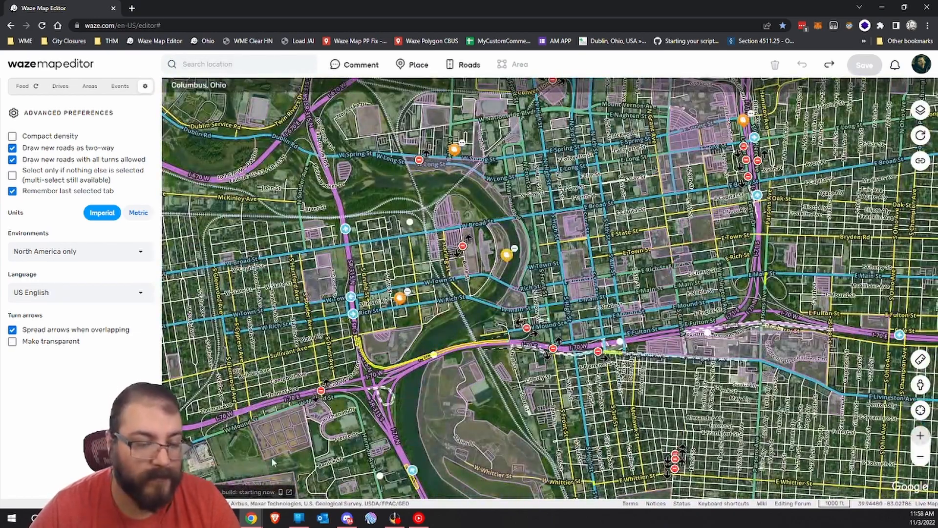
Step: Open the United States chat, look through its editor list and visibility options, and minimize it
{"action": "left_click", "coordinate": [181, 483]}
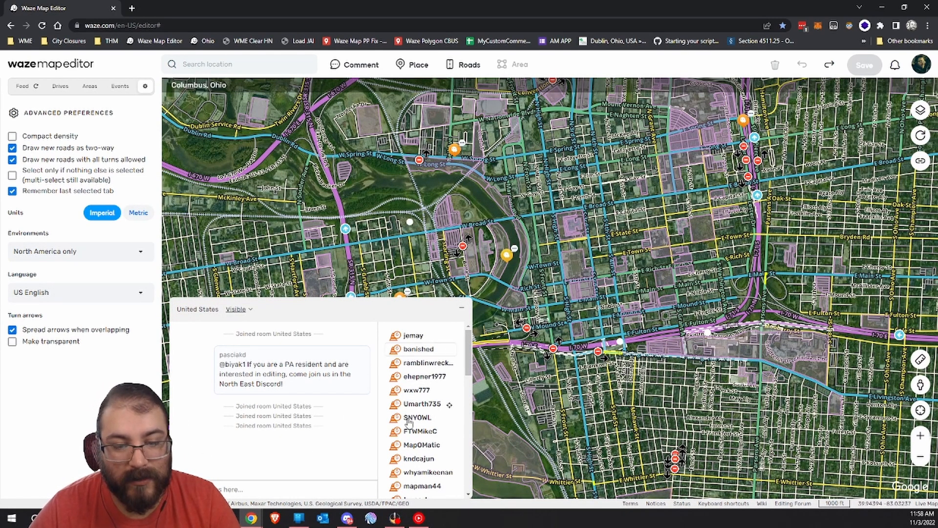
{"action": "scroll", "coordinate": [422, 405], "scroll_direction": "down", "scroll_amount": 5}
{"action": "scroll", "coordinate": [430, 440], "scroll_direction": "up", "scroll_amount": 5}
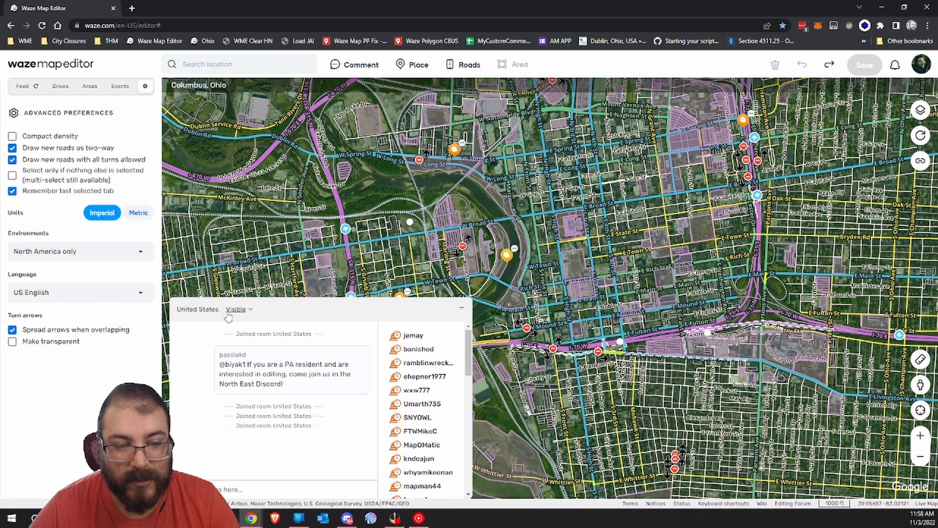
{"action": "left_click", "coordinate": [245, 310]}
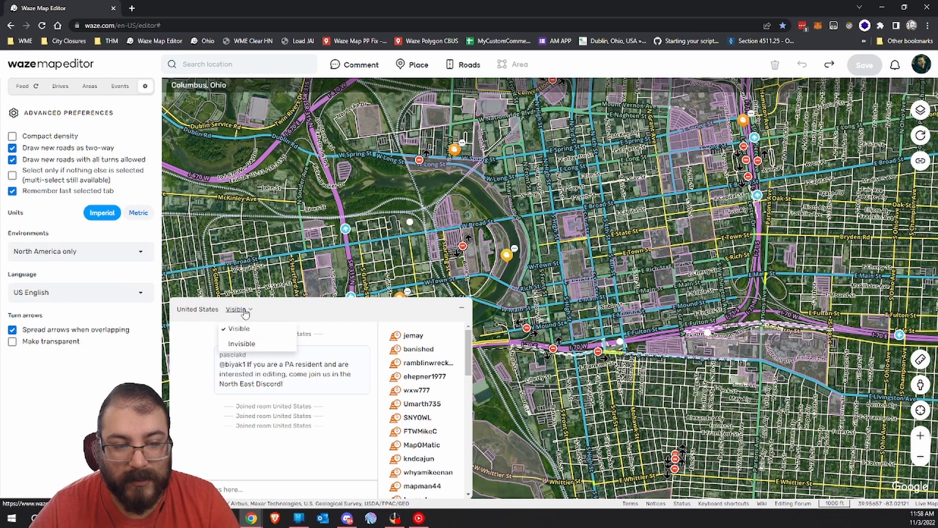
{"action": "left_click", "coordinate": [462, 308]}
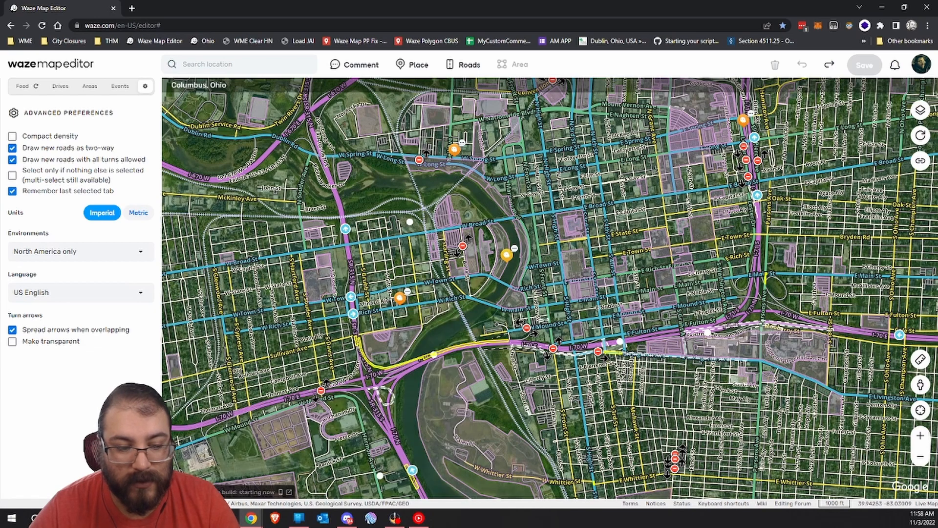
Step: Review the map build status for NA, including the next and previous builds, and close it
{"action": "left_click", "coordinate": [245, 494]}
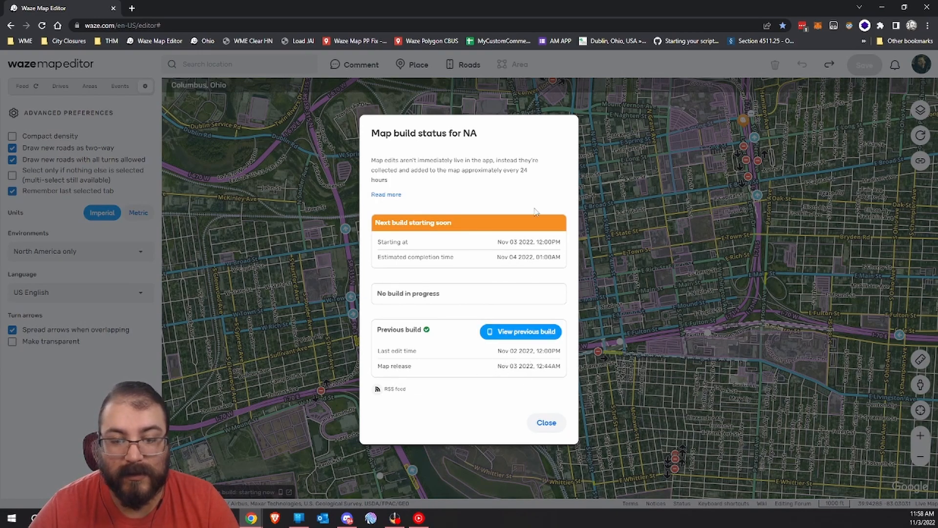
{"action": "left_click", "coordinate": [548, 422]}
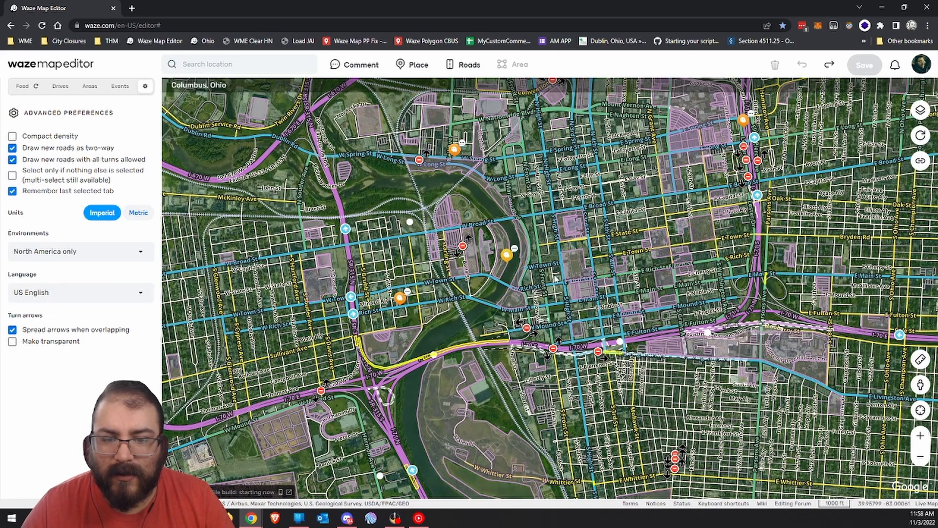
Step: Select the Encova Mutual Insurance place on E Broad St at N Washington Ave to show its General details
{"action": "scroll", "coordinate": [736, 233], "scroll_direction": "up", "scroll_amount": 3}
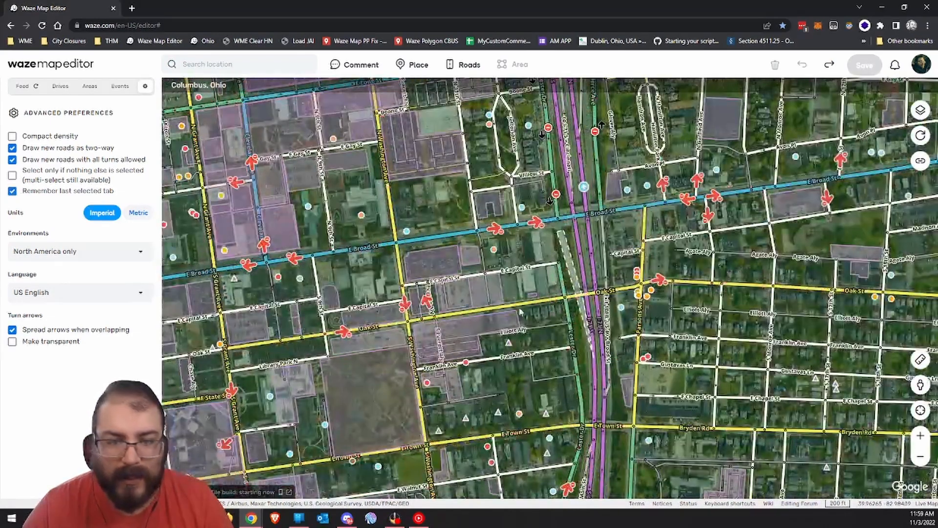
{"action": "scroll", "coordinate": [531, 250], "scroll_direction": "up", "scroll_amount": 1}
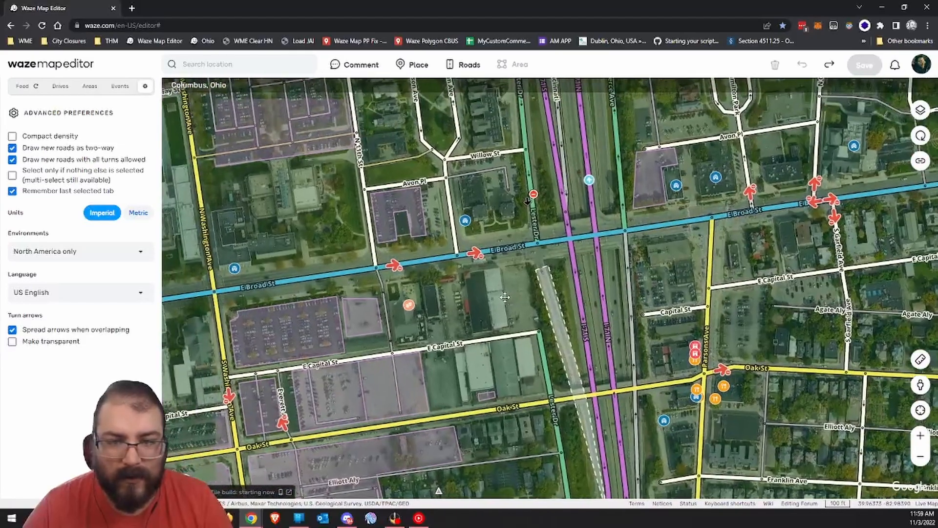
{"action": "left_click_drag", "start_coordinate": [504, 297], "coordinate": [508, 296]}
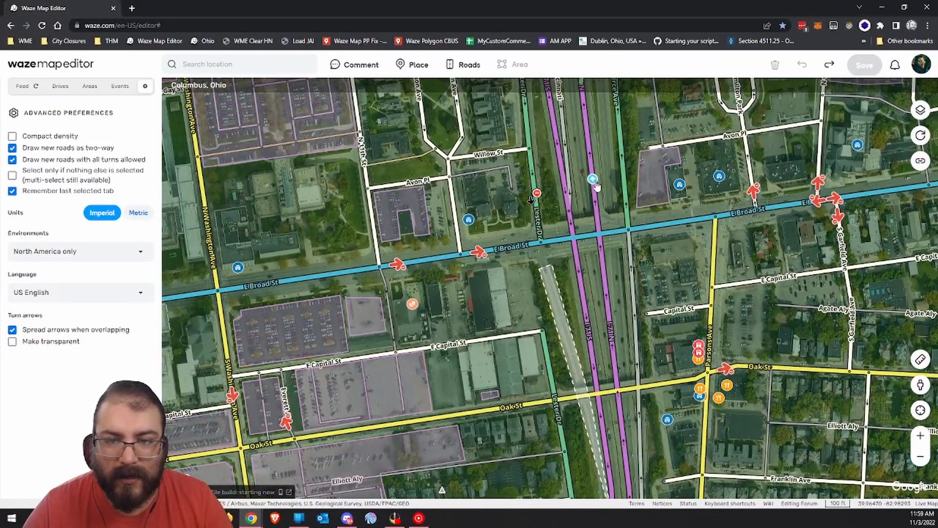
{"action": "left_click_drag", "start_coordinate": [470, 225], "coordinate": [517, 190]}
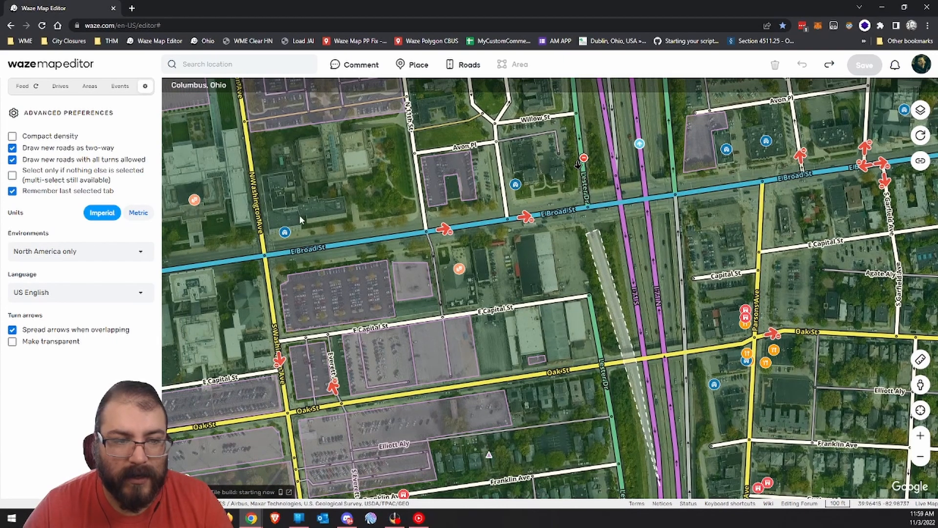
{"action": "left_click_drag", "start_coordinate": [259, 213], "coordinate": [358, 215]}
{"action": "left_click", "coordinate": [382, 236]}
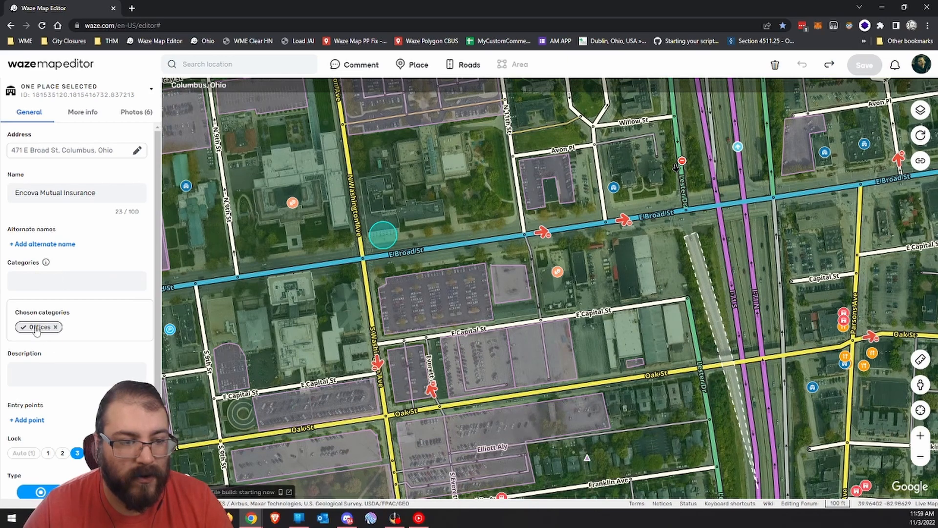
Step: Look through the selected place's General details, More info and Photos, and deselect the place
{"action": "scroll", "coordinate": [81, 287], "scroll_direction": "down", "scroll_amount": 2}
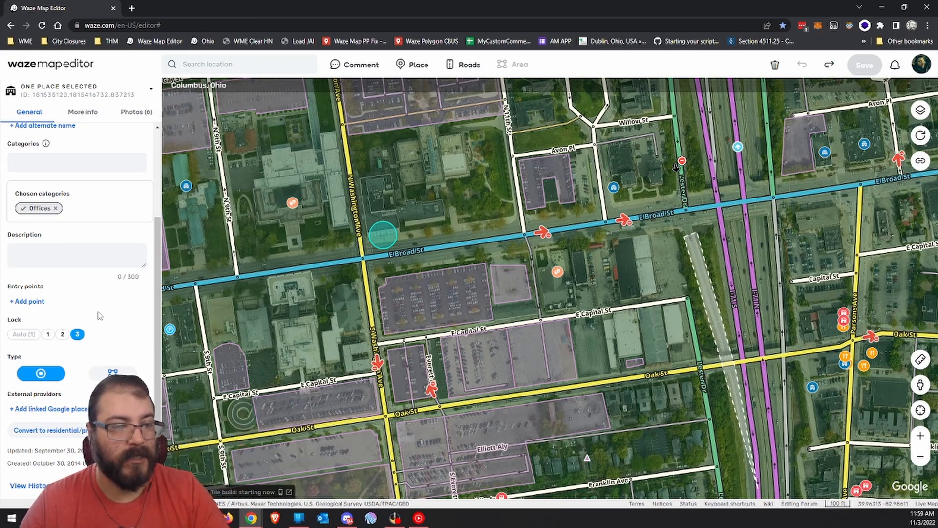
{"action": "scroll", "coordinate": [98, 295], "scroll_direction": "up", "scroll_amount": 3}
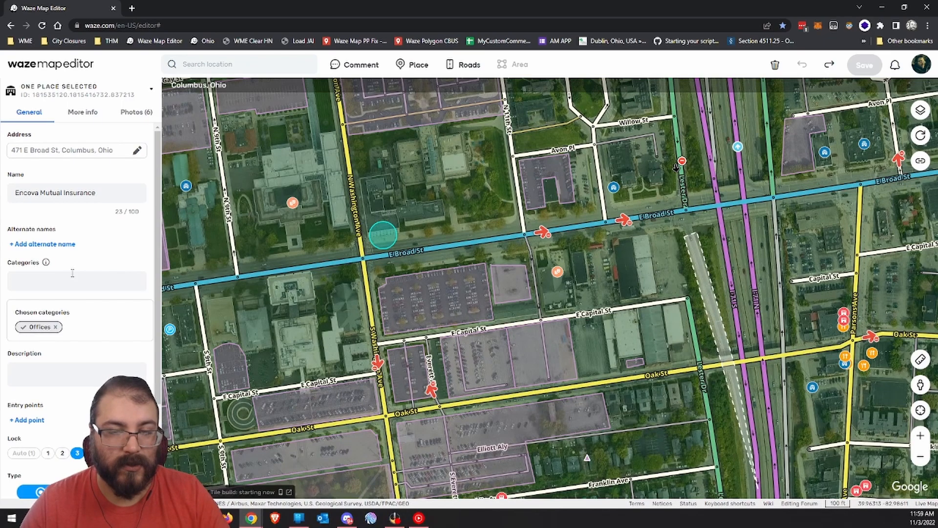
{"action": "left_click", "coordinate": [82, 112]}
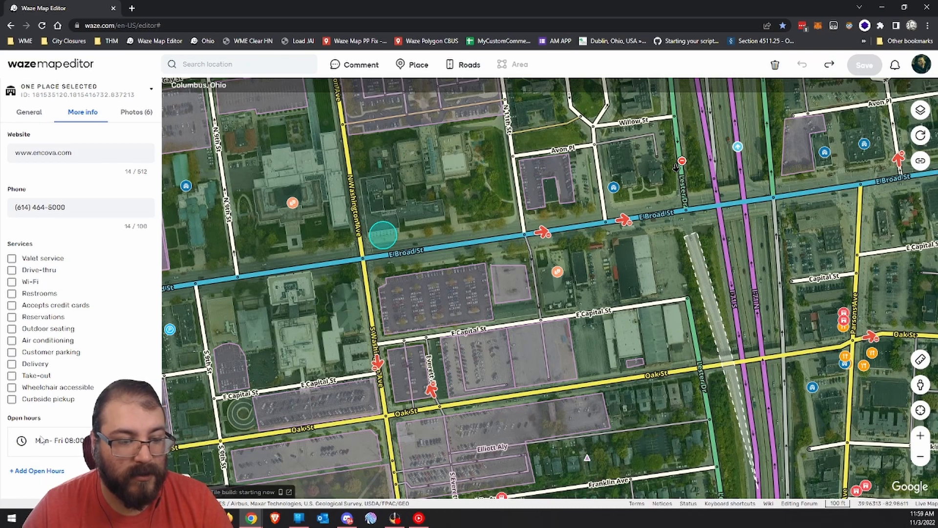
{"action": "left_click", "coordinate": [137, 112]}
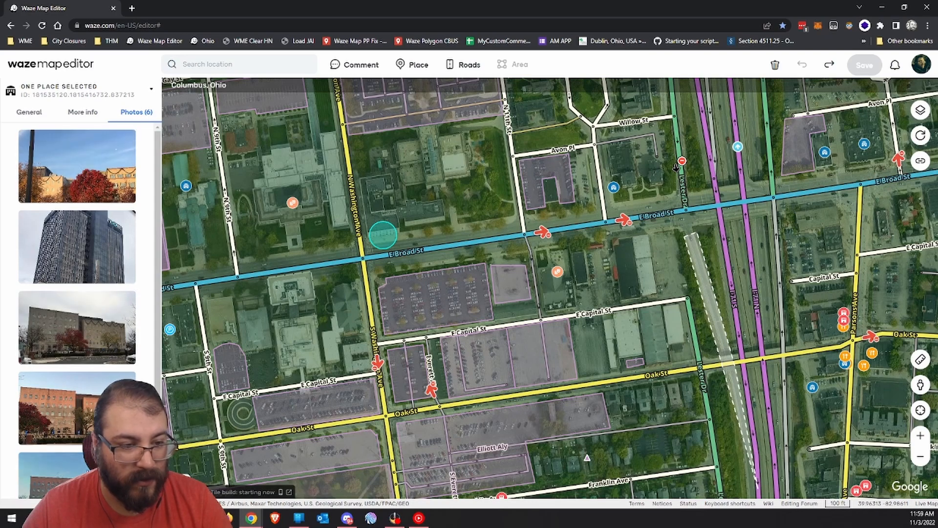
{"action": "scroll", "coordinate": [68, 376], "scroll_direction": "down", "scroll_amount": 3}
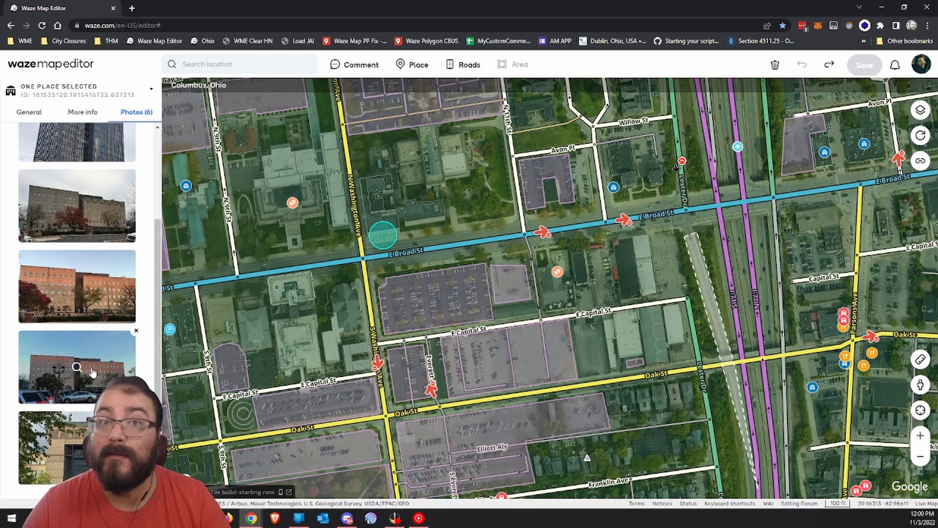
{"action": "scroll", "coordinate": [91, 368], "scroll_direction": "up", "scroll_amount": 2}
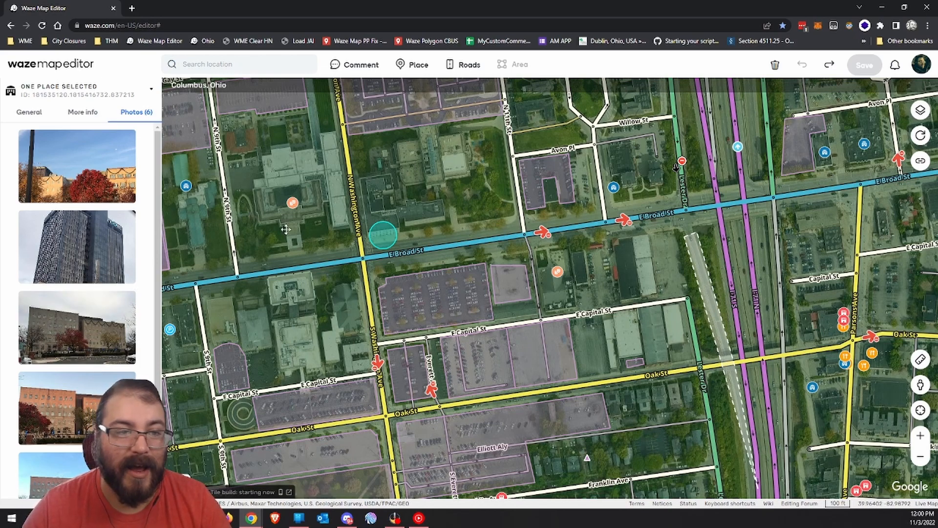
{"action": "left_click", "coordinate": [249, 212]}
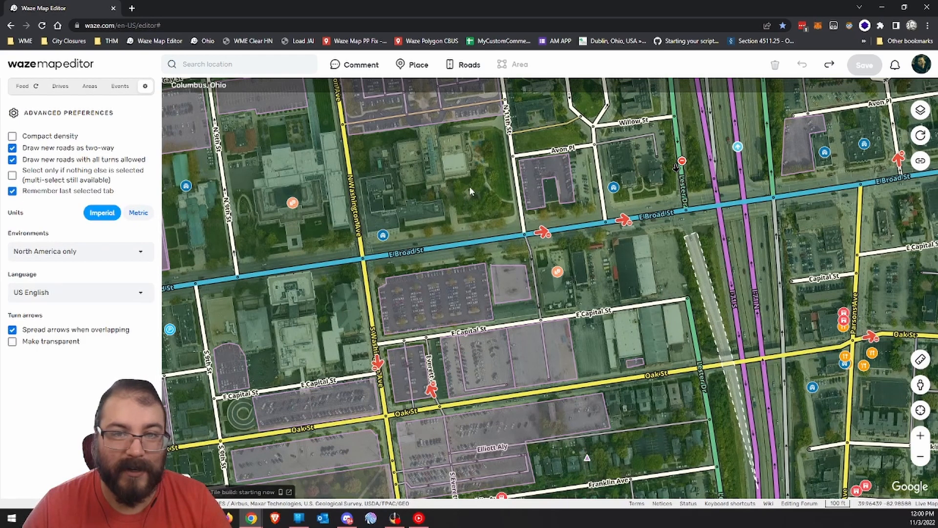
Step: Open the Waze Status page to view the map tile updates, and close it
{"action": "left_click_drag", "start_coordinate": [474, 186], "coordinate": [420, 188]}
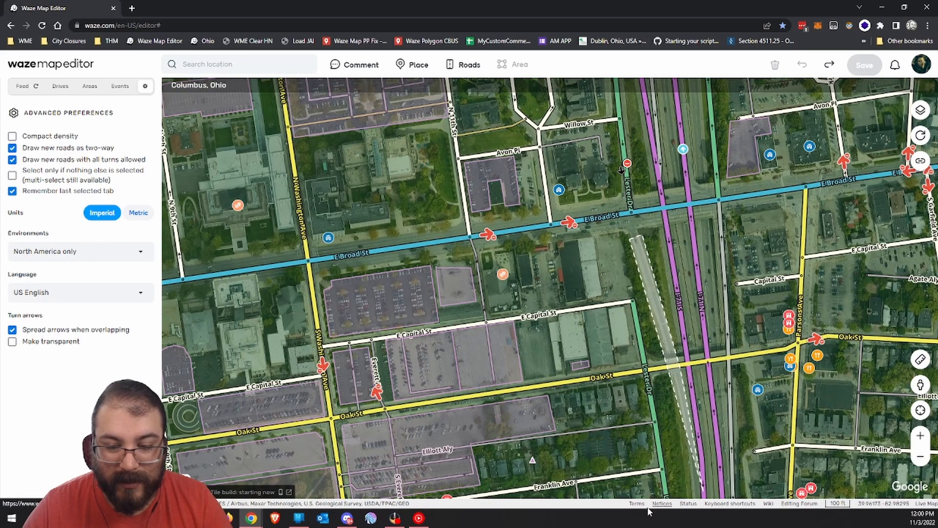
{"action": "left_click", "coordinate": [694, 503]}
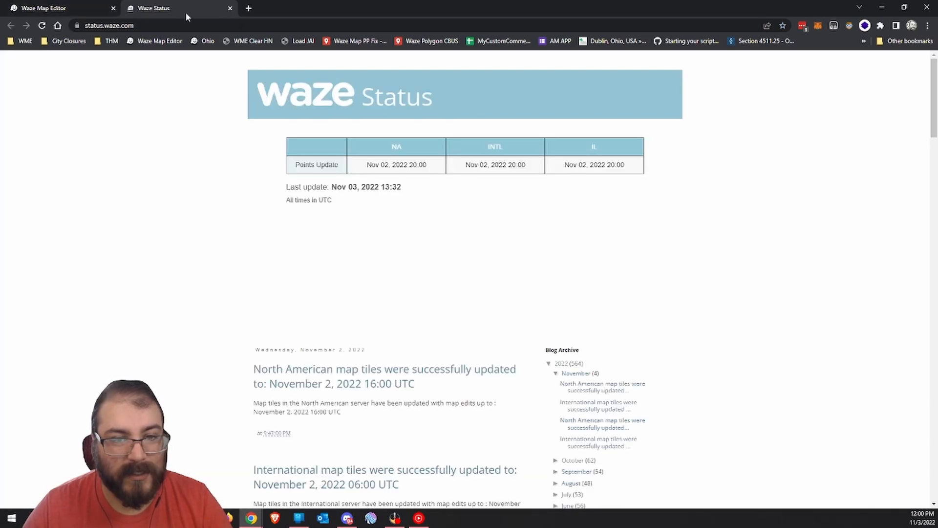
{"action": "left_click", "coordinate": [231, 8]}
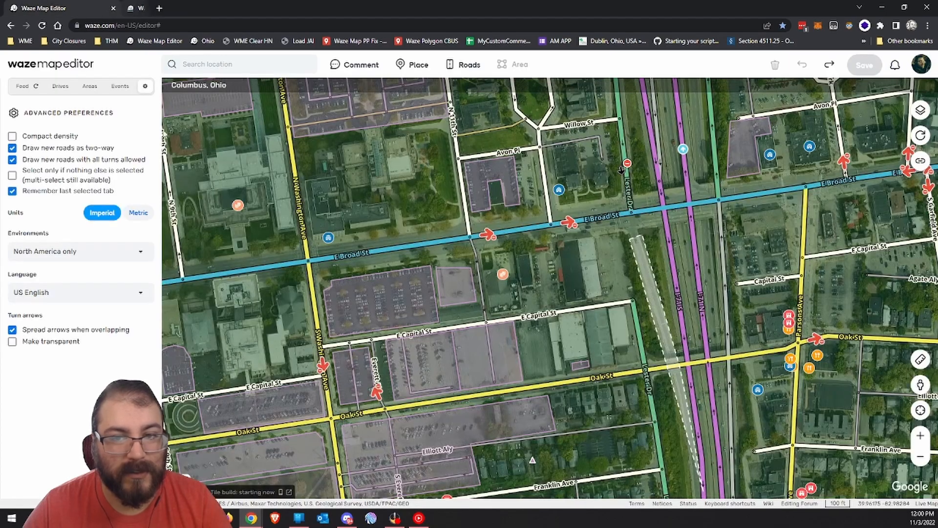
Step: Review the editor's full list of keyboard shortcuts and close it
{"action": "left_click", "coordinate": [730, 504]}
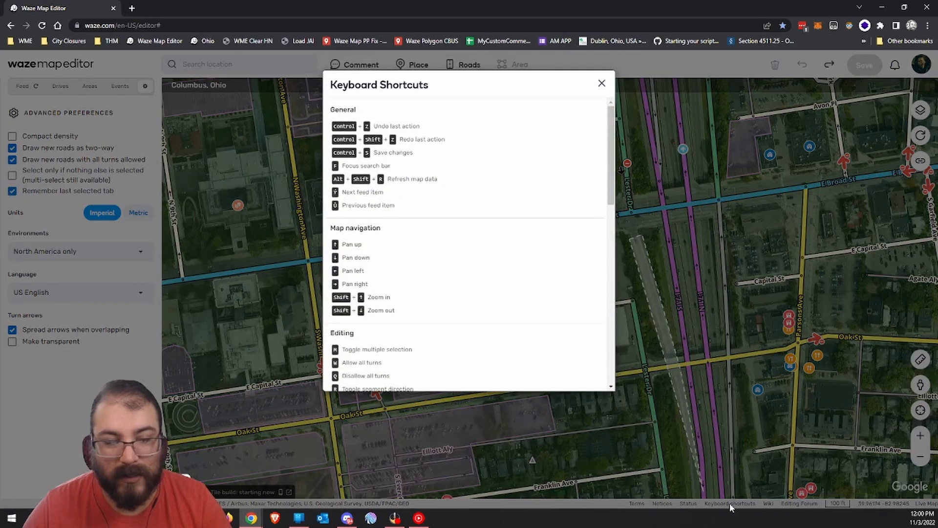
{"action": "scroll", "coordinate": [412, 236], "scroll_direction": "down", "scroll_amount": 15}
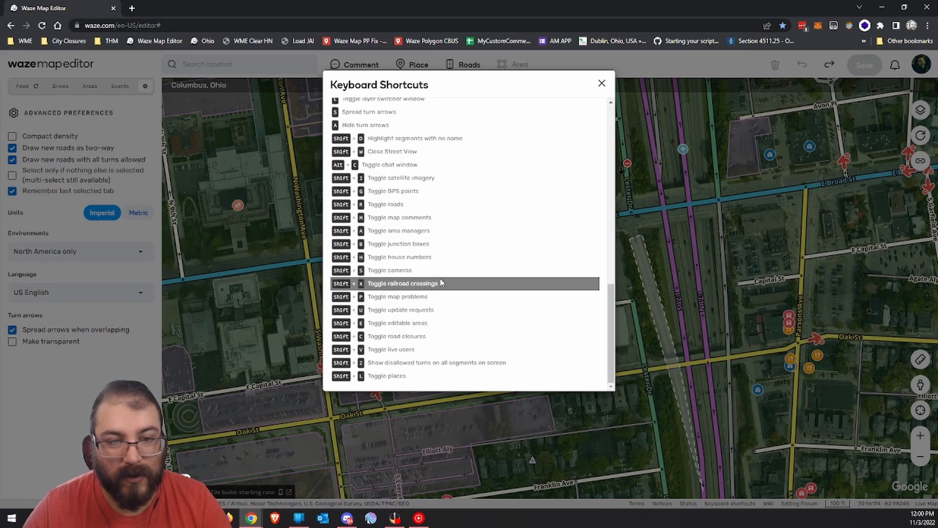
{"action": "left_click", "coordinate": [601, 83]}
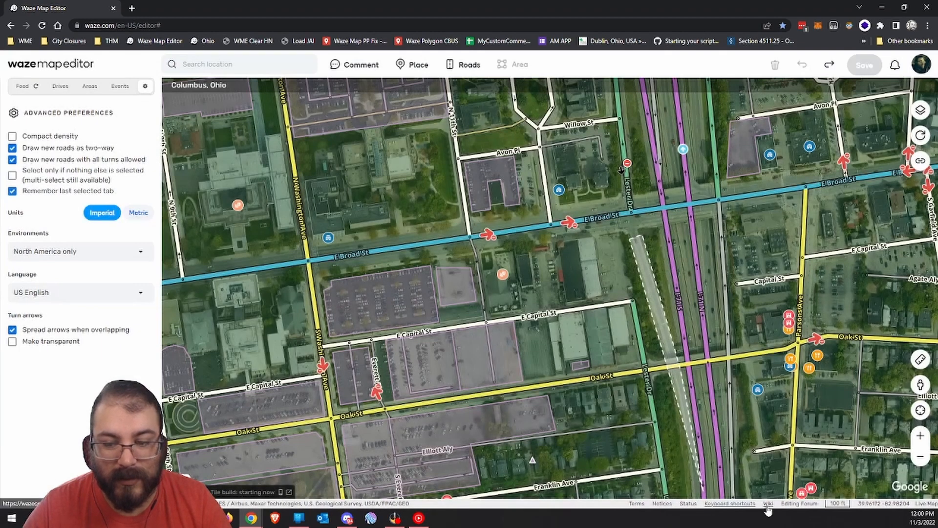
Step: Open and close the Wazeopedia wiki, and look through the editing forum's Waze Map Editor subforums before closing it too
{"action": "left_click", "coordinate": [767, 505]}
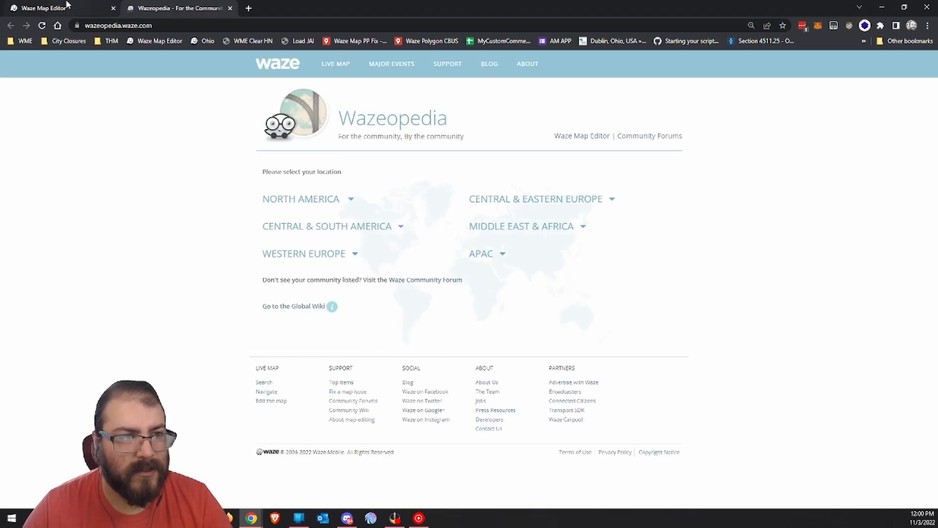
{"action": "left_click", "coordinate": [229, 9]}
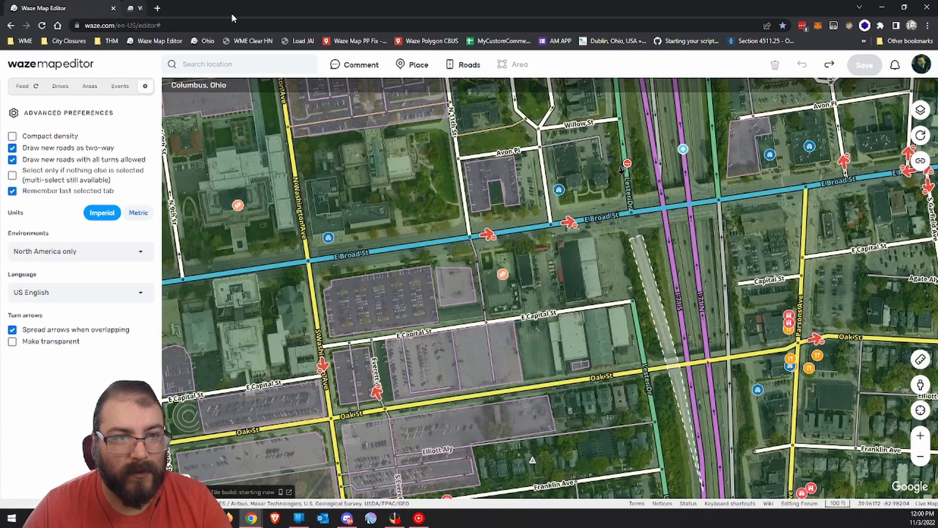
{"action": "left_click", "coordinate": [800, 505]}
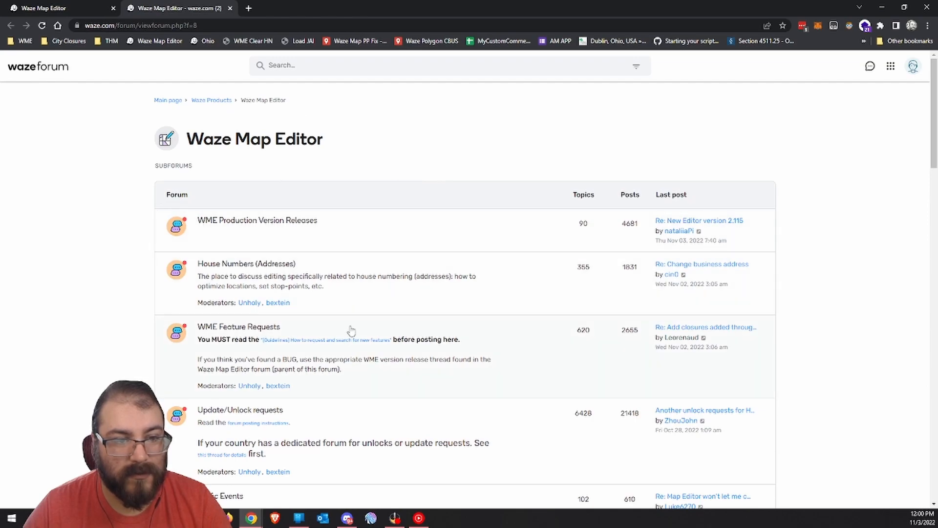
{"action": "scroll", "coordinate": [356, 329], "scroll_direction": "down", "scroll_amount": 3}
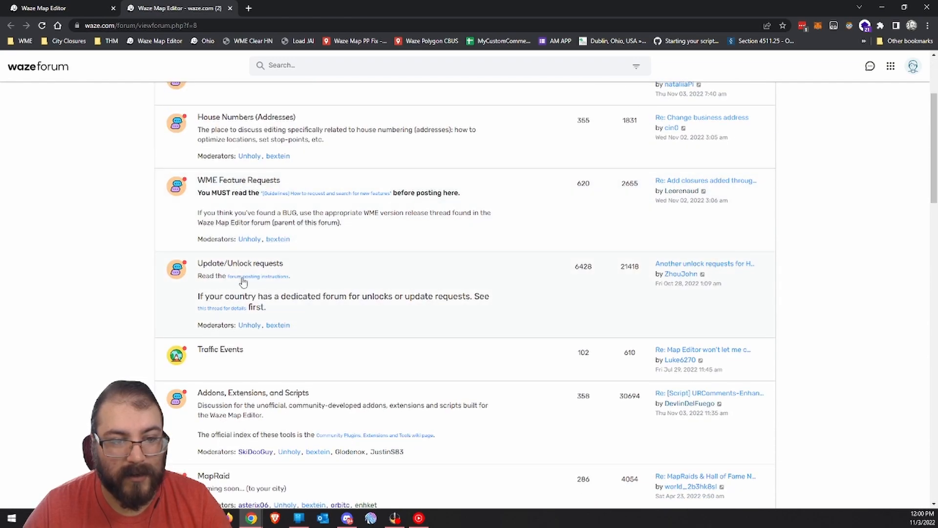
{"action": "scroll", "coordinate": [303, 293], "scroll_direction": "up", "scroll_amount": 3}
{"action": "scroll", "coordinate": [293, 313], "scroll_direction": "down", "scroll_amount": 5}
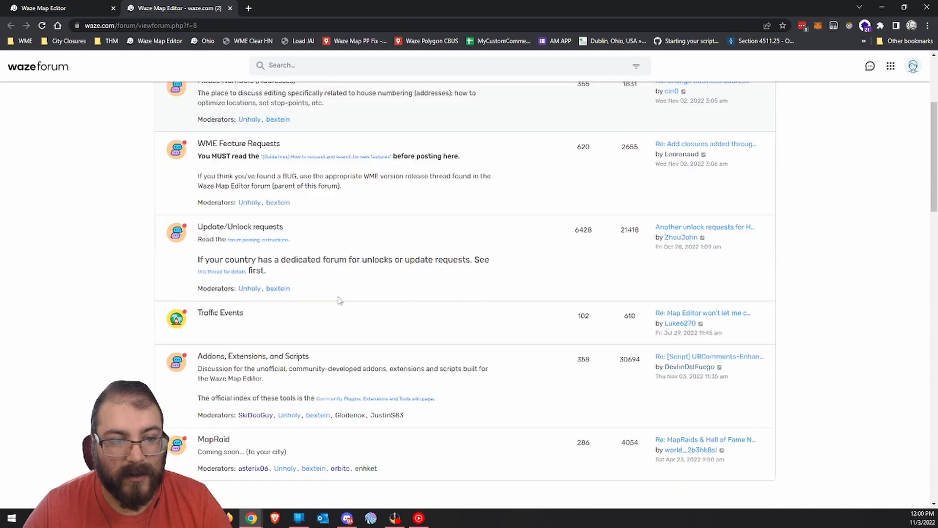
{"action": "scroll", "coordinate": [295, 316], "scroll_direction": "up", "scroll_amount": 5}
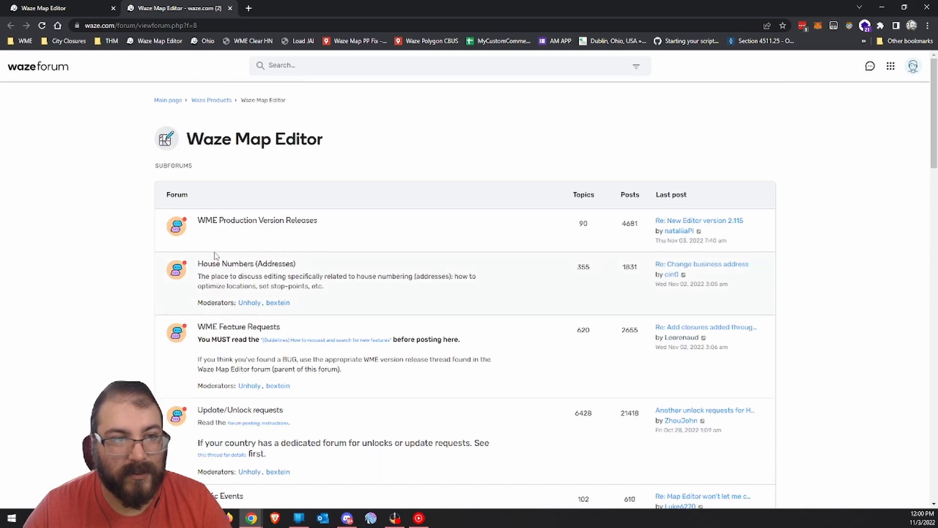
{"action": "left_click", "coordinate": [230, 7]}
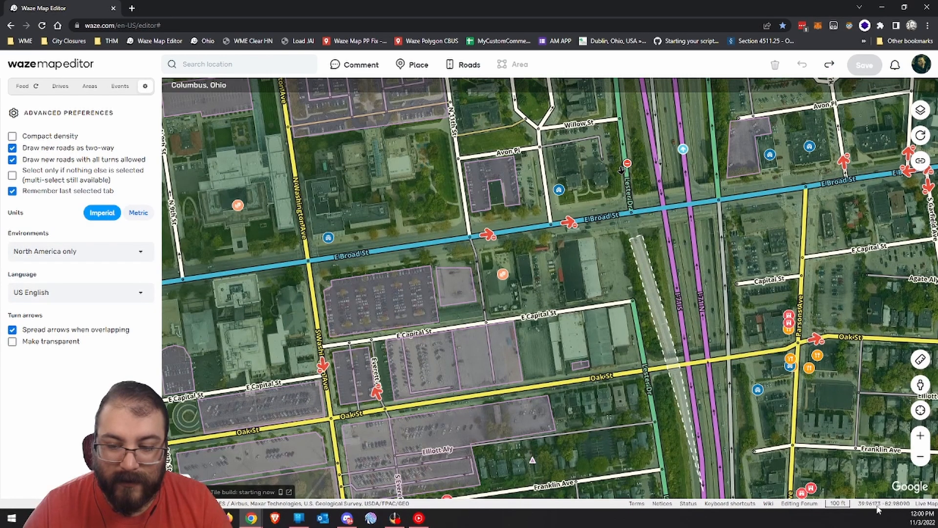
Step: Open the Live Map at the current location, view the road closures north of the dropped pin, and return to the map editor
{"action": "left_click", "coordinate": [927, 505]}
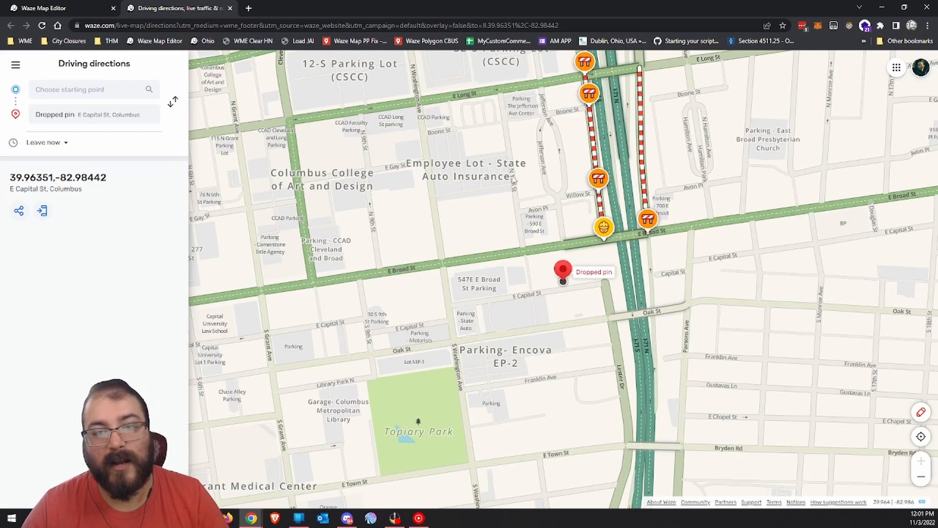
{"action": "left_click_drag", "start_coordinate": [511, 240], "coordinate": [461, 309]}
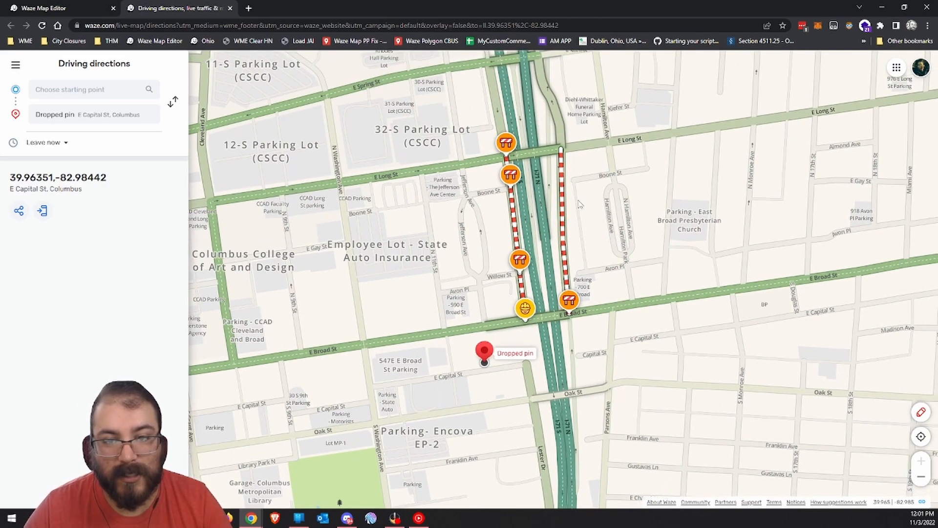
{"action": "left_click", "coordinate": [44, 8]}
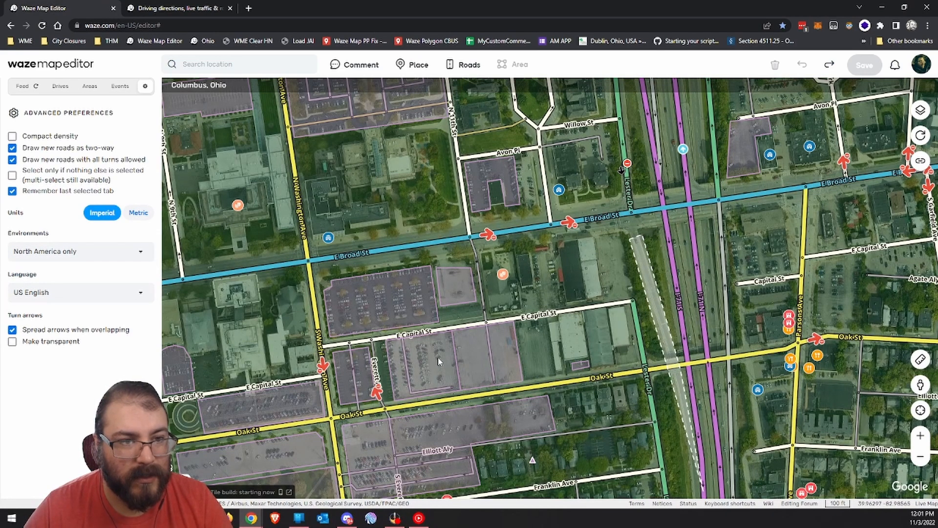
Step: Point out the location name for Columbus and widen the map view eastward over Bexley, Whitehall and Reynoldsburg
{"action": "left_click_drag", "start_coordinate": [173, 85], "coordinate": [226, 86]}
{"action": "left_click", "coordinate": [227, 86]}
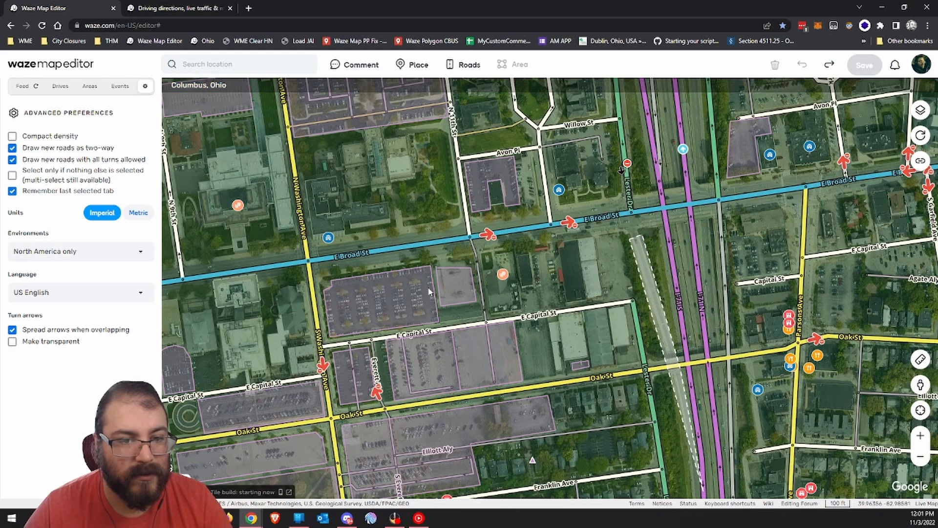
{"action": "scroll", "coordinate": [445, 330], "scroll_direction": "down", "scroll_amount": 1}
{"action": "scroll", "coordinate": [477, 330], "scroll_direction": "down", "scroll_amount": 1}
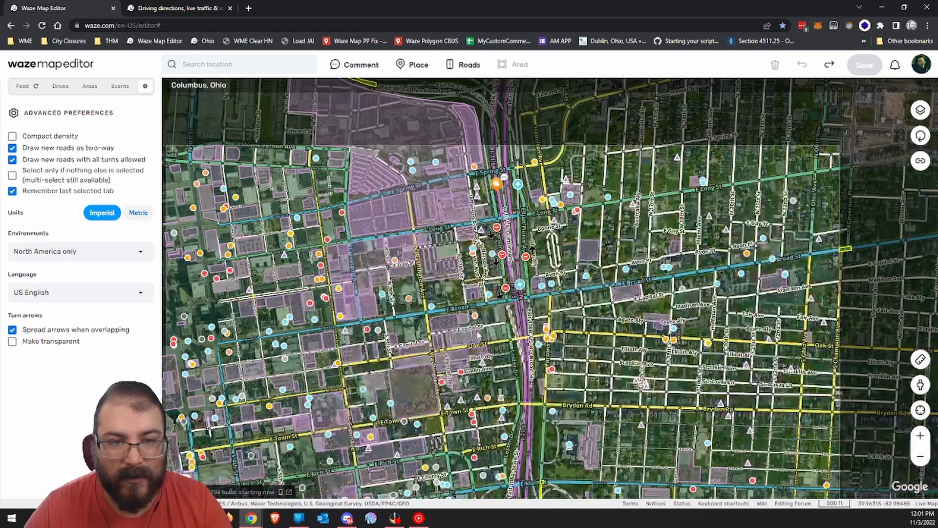
{"action": "scroll", "coordinate": [493, 326], "scroll_direction": "down", "scroll_amount": 3}
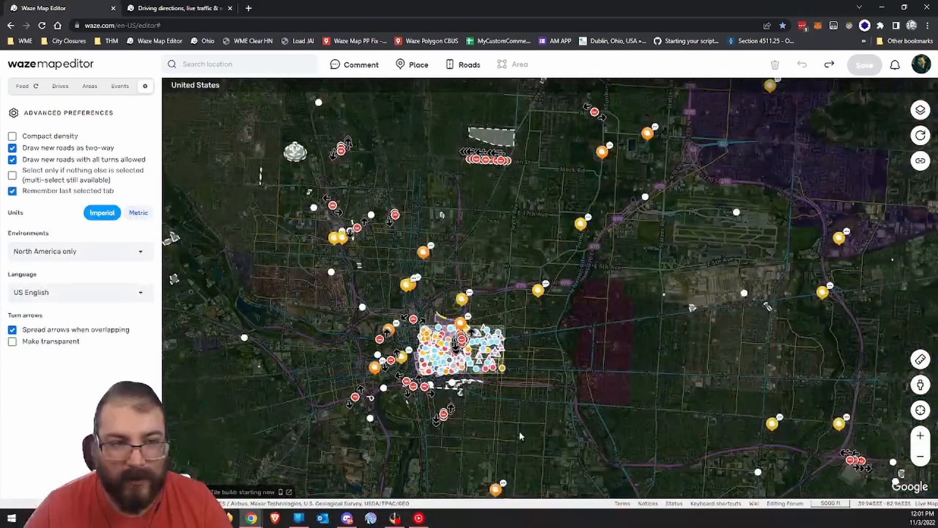
{"action": "left_click_drag", "start_coordinate": [519, 431], "coordinate": [279, 221]}
{"action": "left_click_drag", "start_coordinate": [378, 135], "coordinate": [433, 202]}
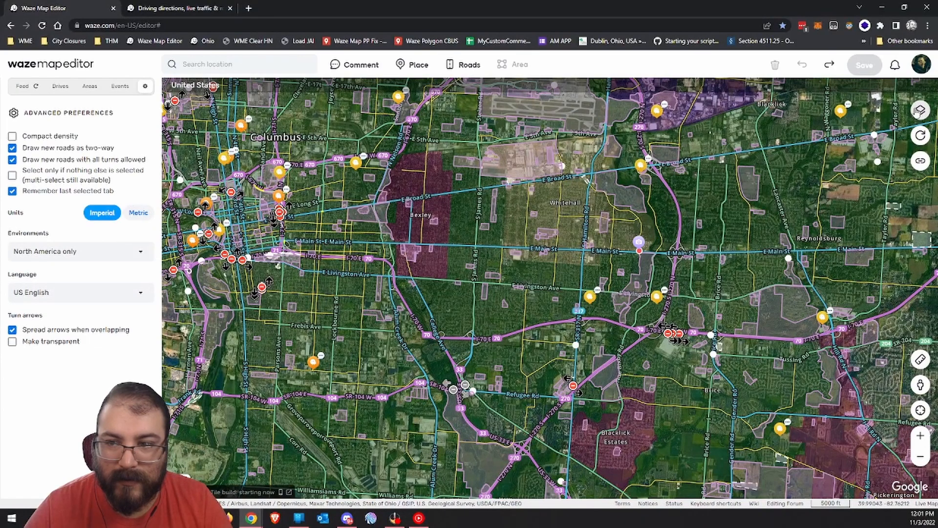
Step: Turn the Cities map layer off and on again, and close the layer settings
{"action": "left_click", "coordinate": [920, 110]}
{"action": "left_click", "coordinate": [860, 455]}
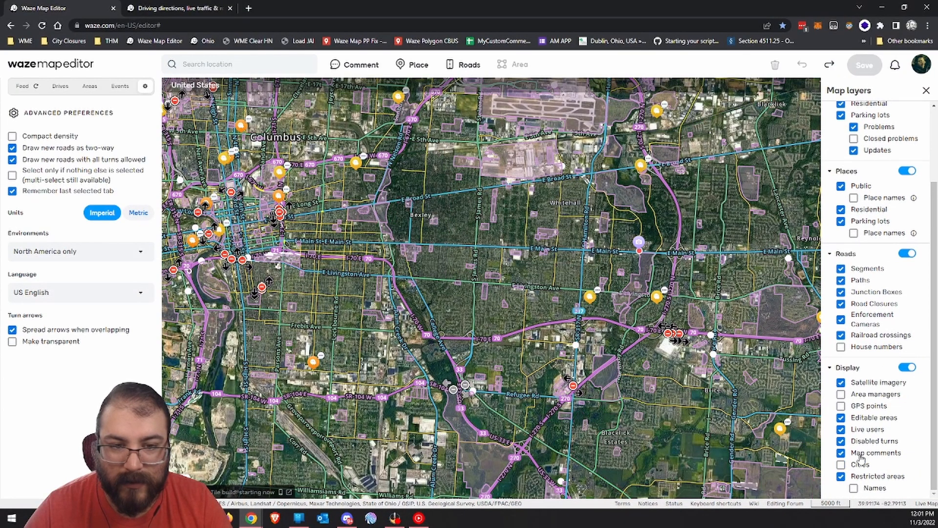
{"action": "left_click", "coordinate": [856, 467]}
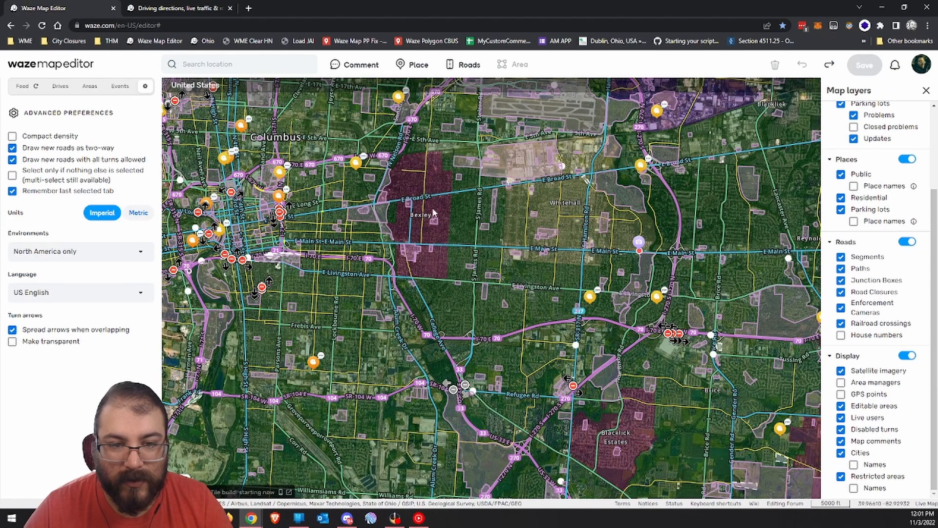
{"action": "left_click", "coordinate": [926, 90]}
Step: Examine the Bexley city area up close around S Cassady Ave and Fair Ave, along with the displayed location name
{"action": "scroll", "coordinate": [423, 225], "scroll_direction": "up", "scroll_amount": 1}
{"action": "scroll", "coordinate": [423, 225], "scroll_direction": "up", "scroll_amount": 1}
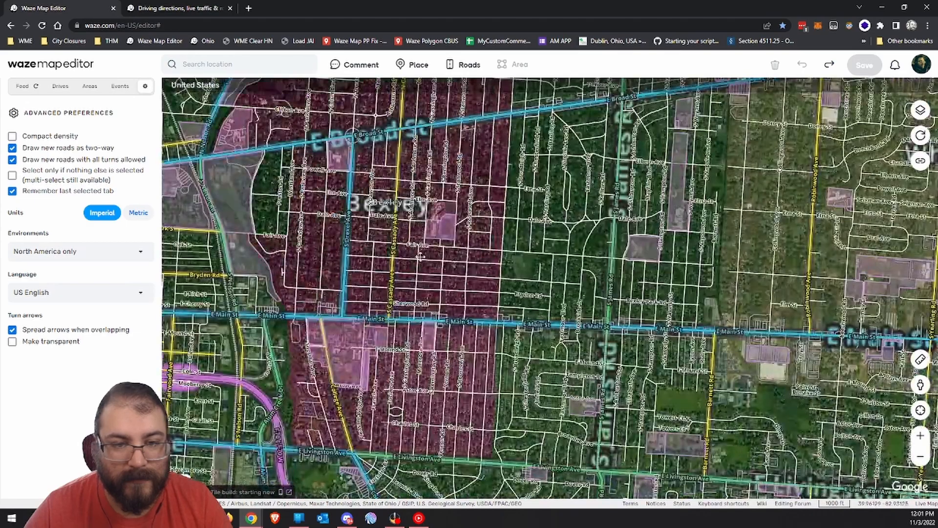
{"action": "left_click_drag", "start_coordinate": [420, 256], "coordinate": [454, 259]}
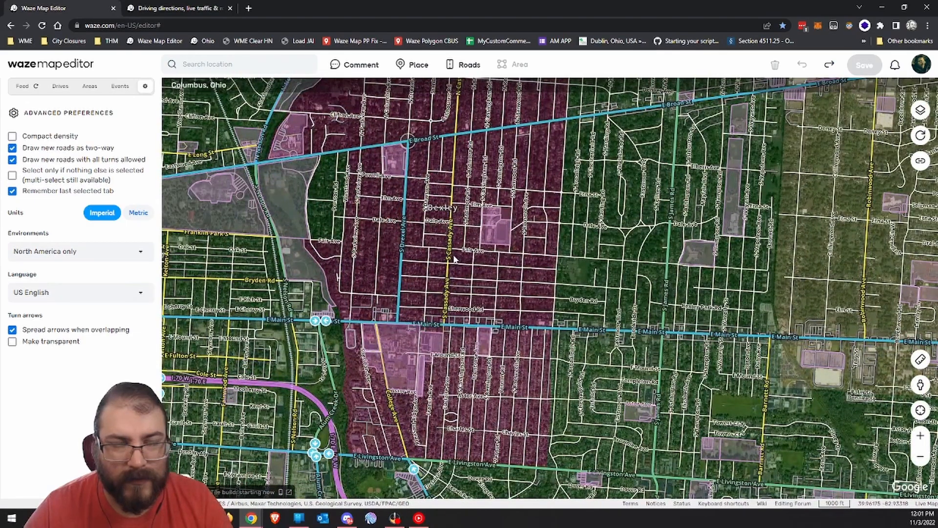
{"action": "scroll", "coordinate": [453, 258], "scroll_direction": "up", "scroll_amount": 1}
{"action": "scroll", "coordinate": [451, 255], "scroll_direction": "up", "scroll_amount": 1}
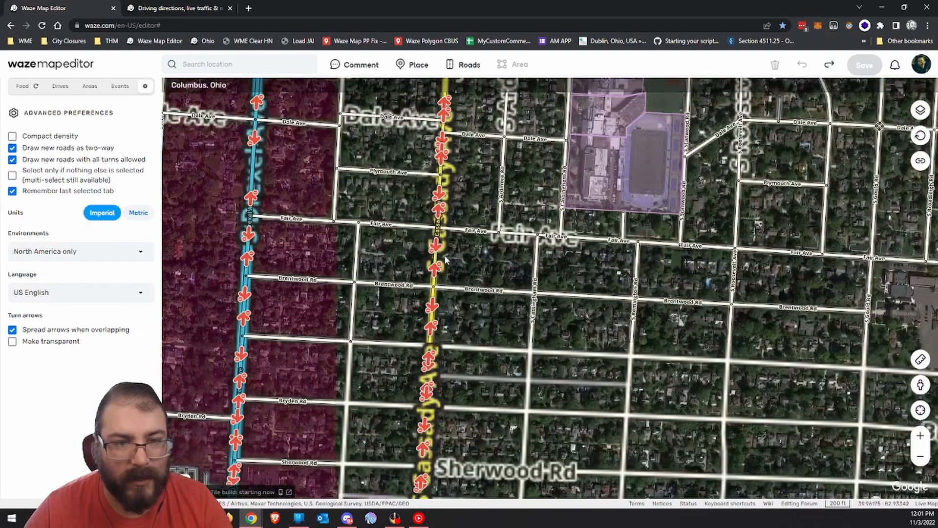
Step: Move the map from Bexley to Washington Court House, Ohio, and examine the area around US-22
{"action": "scroll", "coordinate": [454, 290], "scroll_direction": "down", "scroll_amount": 5}
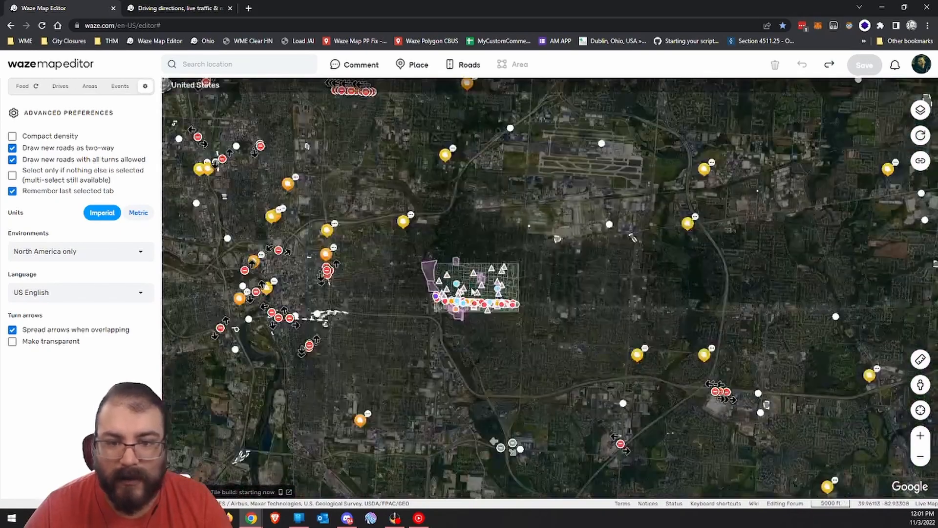
{"action": "scroll", "coordinate": [473, 291], "scroll_direction": "down", "scroll_amount": 1}
{"action": "left_click_drag", "start_coordinate": [395, 397], "coordinate": [637, 135]}
{"action": "left_click_drag", "start_coordinate": [430, 423], "coordinate": [650, 137]}
{"action": "left_click_drag", "start_coordinate": [568, 285], "coordinate": [660, 93]}
{"action": "scroll", "coordinate": [443, 223], "scroll_direction": "up", "scroll_amount": 3}
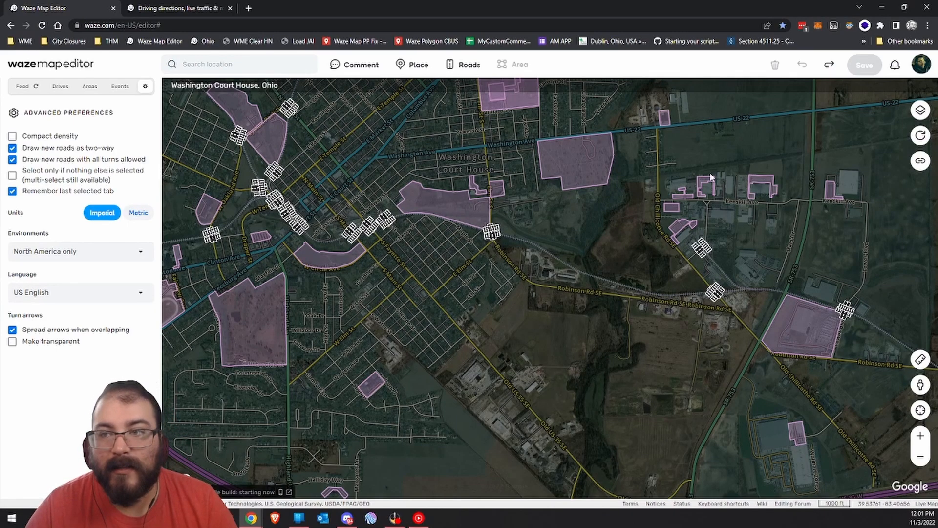
{"action": "left_click_drag", "start_coordinate": [754, 161], "coordinate": [666, 268]}
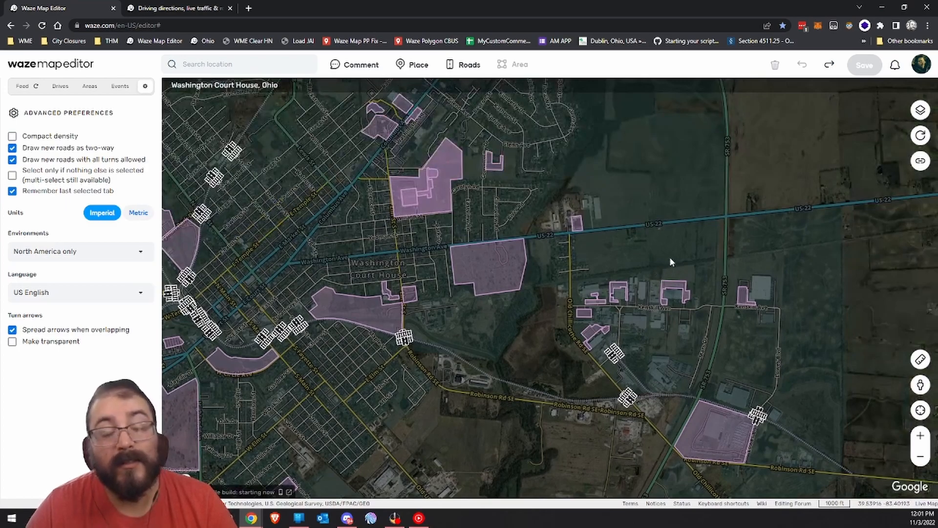